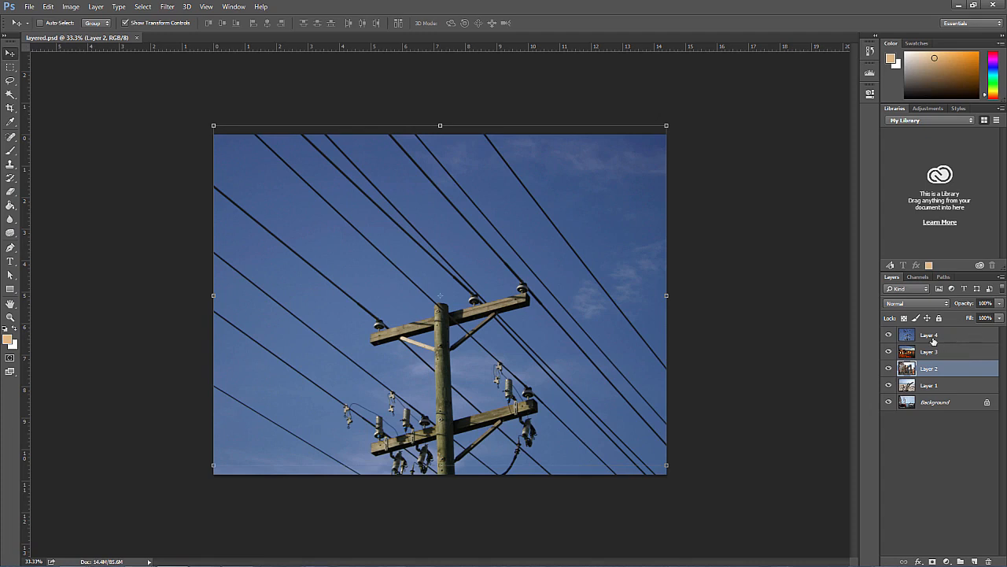
Step: Hide Layers 4, 3, 2 and 1 one at a time to view each image beneath, and show them all again
{"action": "left_click", "coordinate": [890, 336]}
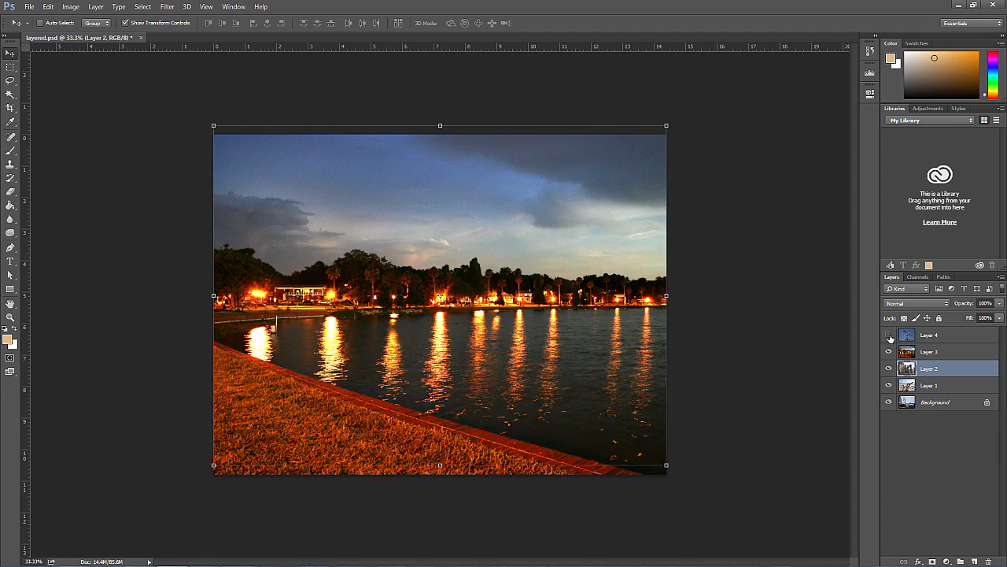
{"action": "left_click", "coordinate": [889, 352]}
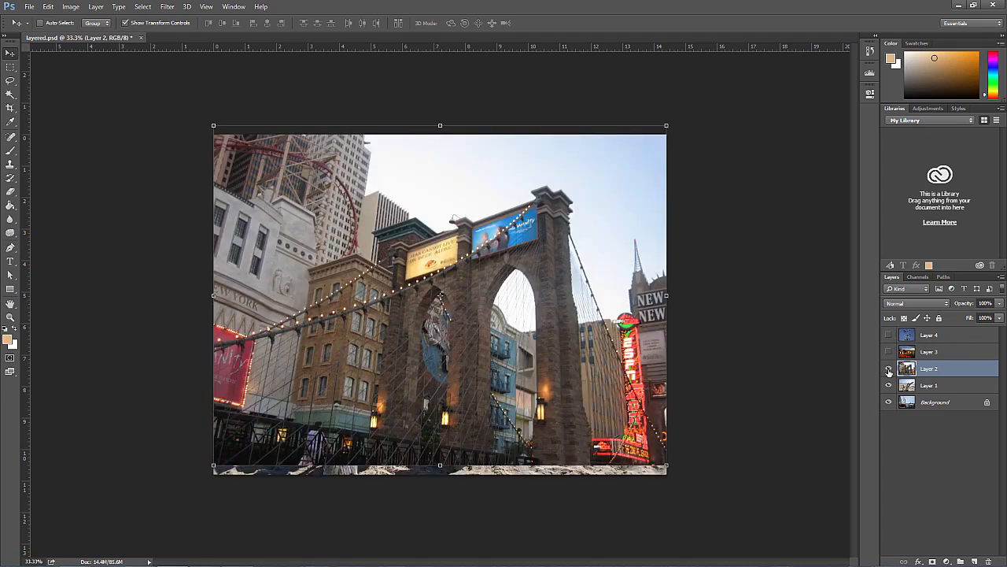
{"action": "left_click", "coordinate": [889, 370]}
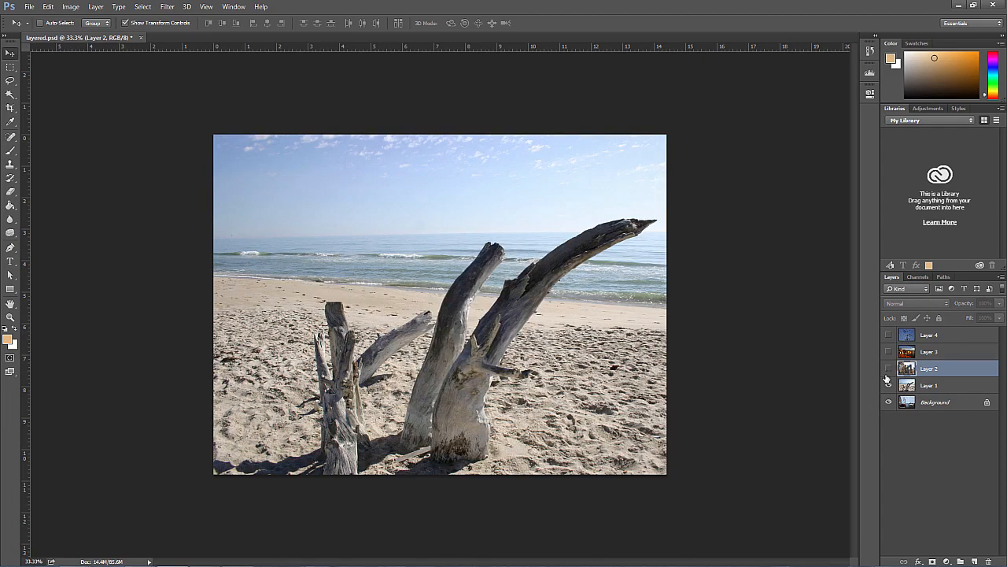
{"action": "left_click", "coordinate": [888, 385]}
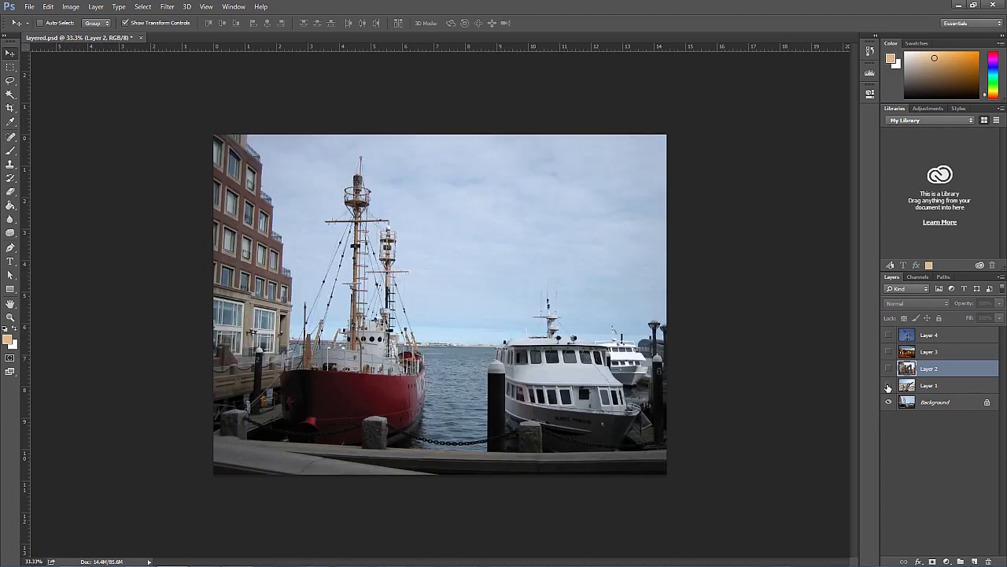
{"action": "left_click", "coordinate": [889, 385]}
{"action": "left_click", "coordinate": [889, 368]}
{"action": "left_click", "coordinate": [889, 351]}
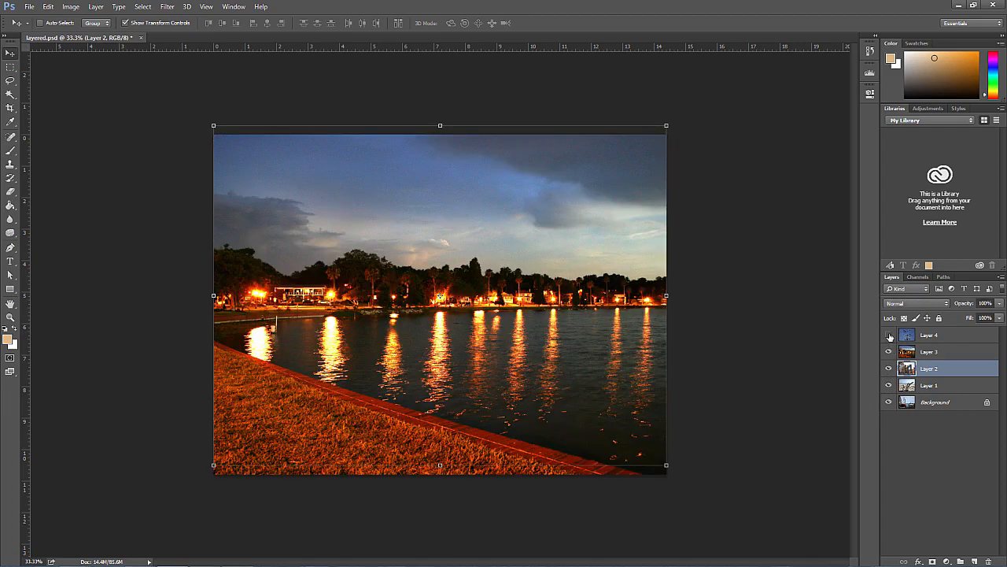
{"action": "left_click", "coordinate": [889, 336]}
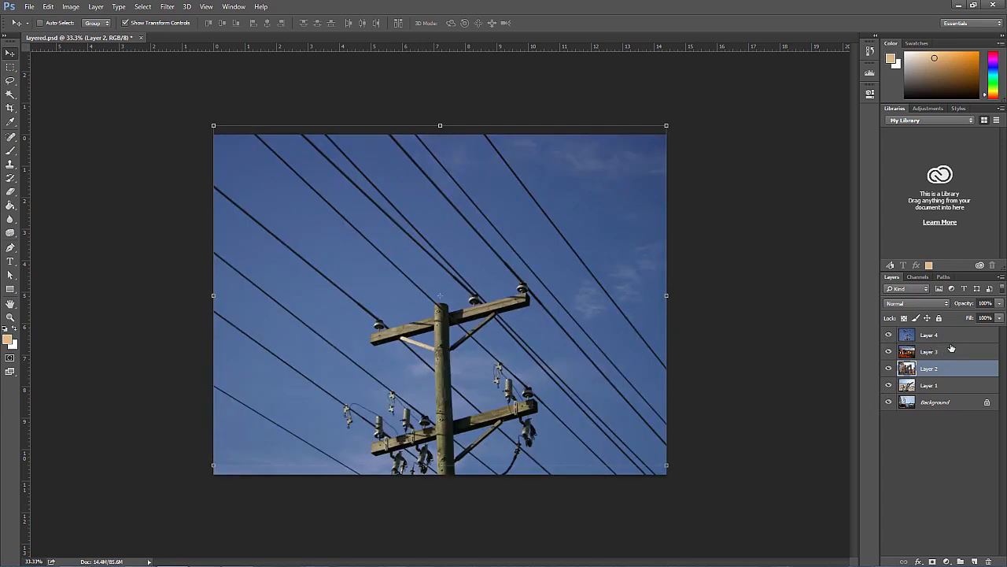
Step: Restack the numbered layers above the Background in the order Layer 3, Layer 4, Layer 1, Layer 2 from the top down
{"action": "mouse_move", "coordinate": [941, 343]}
{"action": "left_mouse_down"}
{"action": "mouse_move", "coordinate": [943, 371]}
{"action": "mouse_move", "coordinate": [930, 356]}
{"action": "mouse_move", "coordinate": [936, 330]}
{"action": "left_mouse_up"}
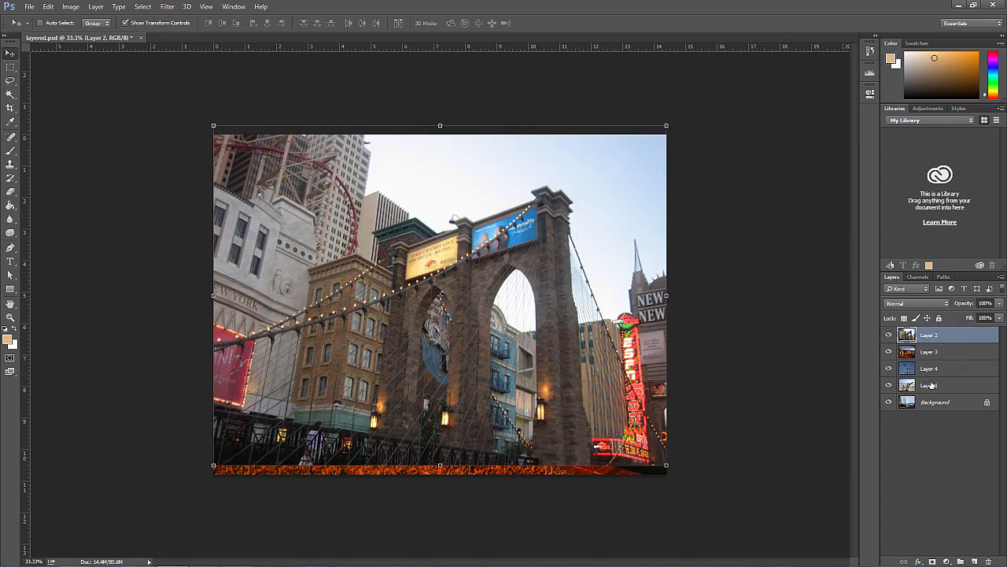
{"action": "left_click_drag", "start_coordinate": [933, 385], "coordinate": [941, 334]}
{"action": "left_click_drag", "start_coordinate": [939, 386], "coordinate": [938, 362]}
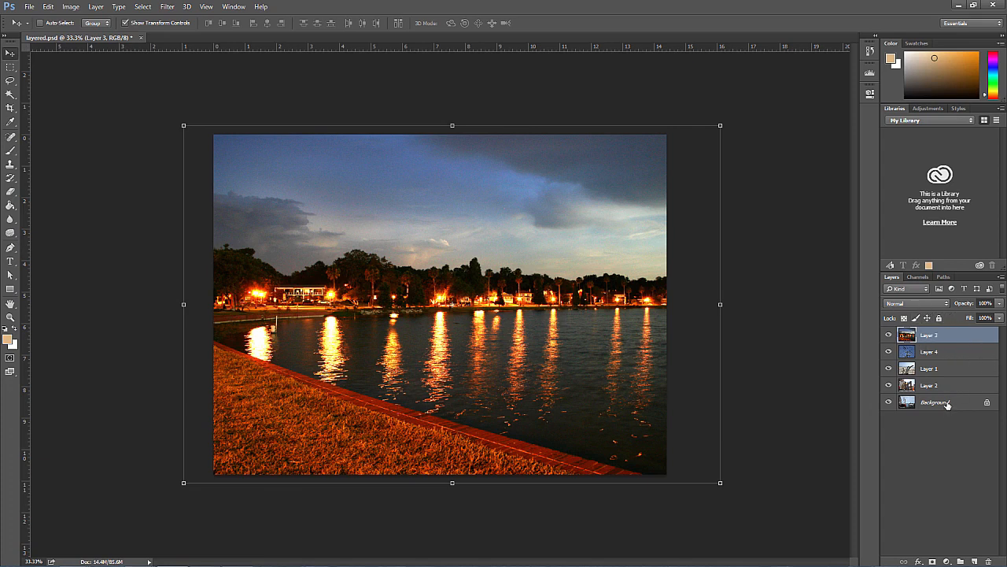
Step: Convert the locked Background to Layer 0 and restack the layers from the top as Layer 3, Layer 1, Layer 4, Layer 0, Layer 2
{"action": "left_click_drag", "start_coordinate": [948, 405], "coordinate": [953, 358]}
{"action": "mouse_move", "coordinate": [988, 404]}
{"action": "left_mouse_down"}
{"action": "mouse_move", "coordinate": [989, 561]}
{"action": "mouse_move", "coordinate": [989, 405]}
{"action": "left_mouse_up"}
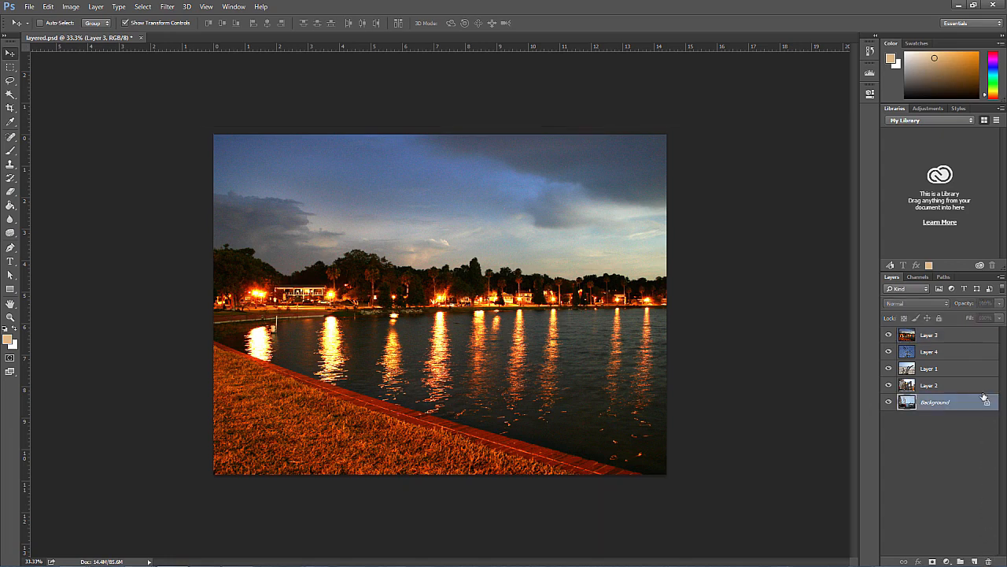
{"action": "double_click", "coordinate": [923, 403]}
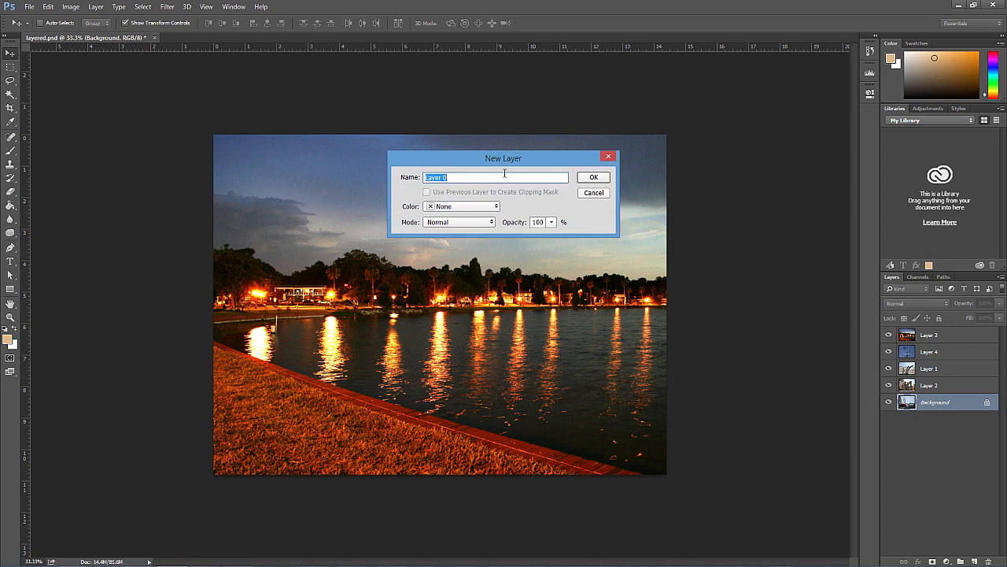
{"action": "left_click", "coordinate": [587, 177]}
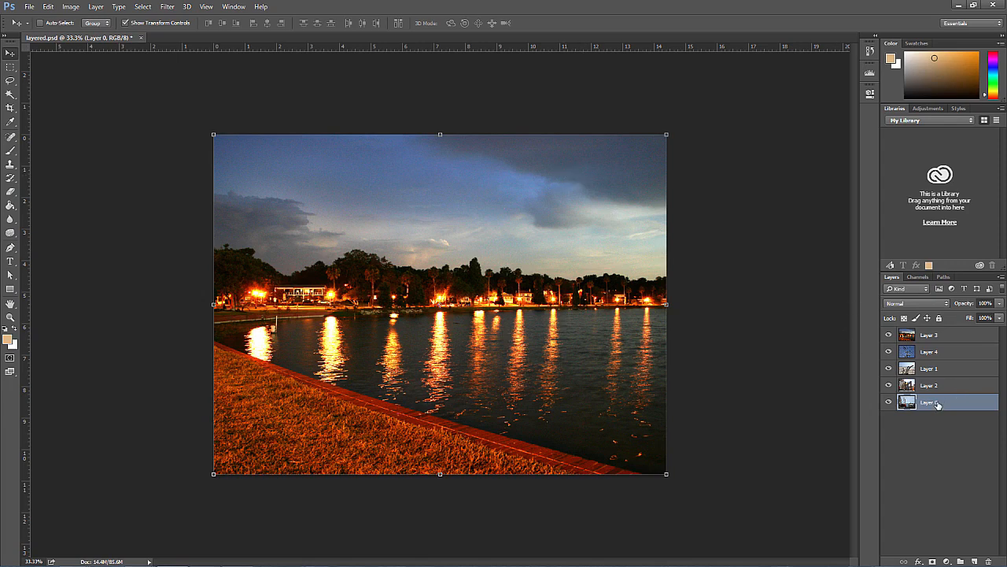
{"action": "left_click_drag", "start_coordinate": [939, 405], "coordinate": [945, 327]}
{"action": "left_click_drag", "start_coordinate": [952, 367], "coordinate": [952, 332]}
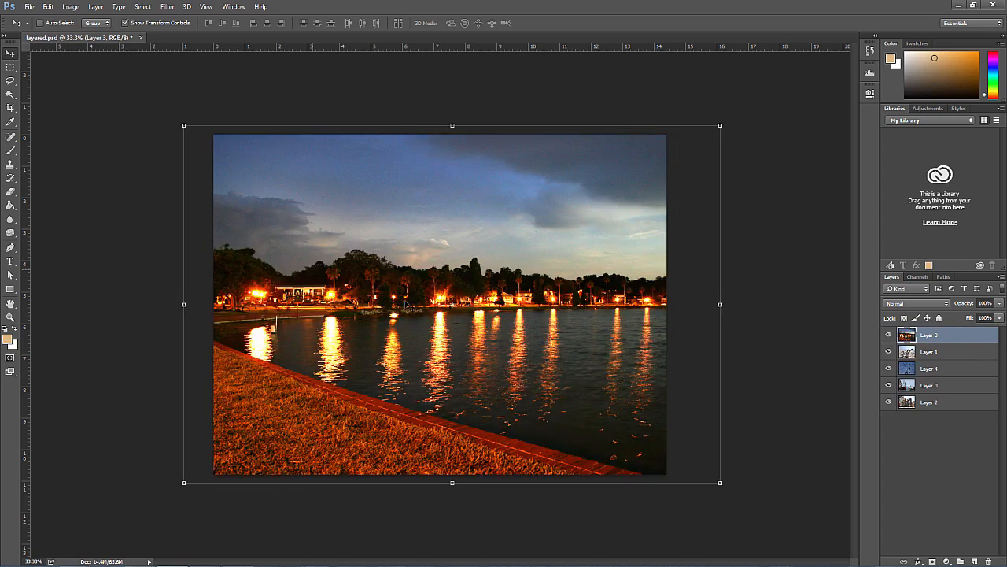
Step: Delete a rectangular area from Layer 3 over the sky, tree line and water left of centre
{"action": "left_click", "coordinate": [12, 68]}
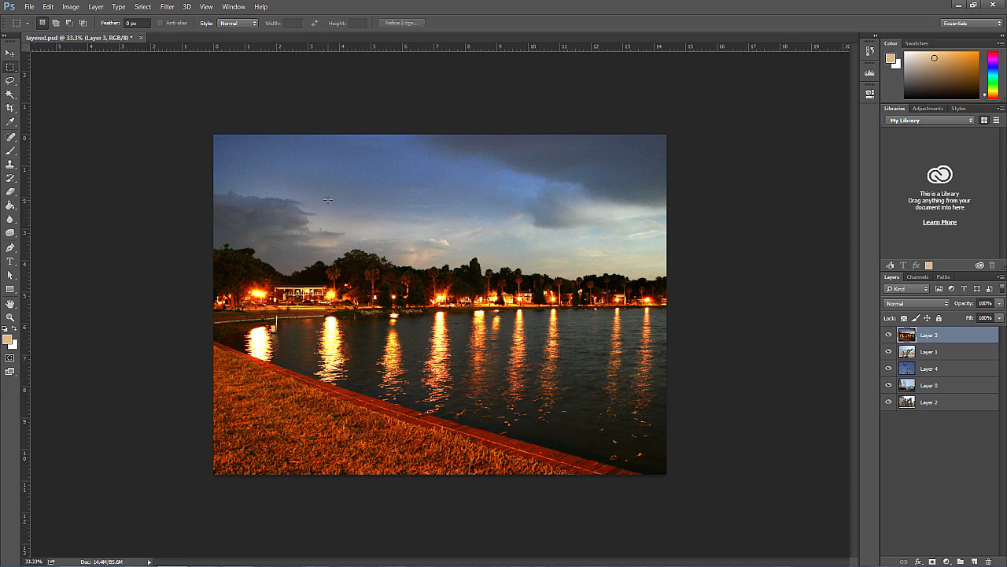
{"action": "left_click_drag", "start_coordinate": [327, 200], "coordinate": [488, 345]}
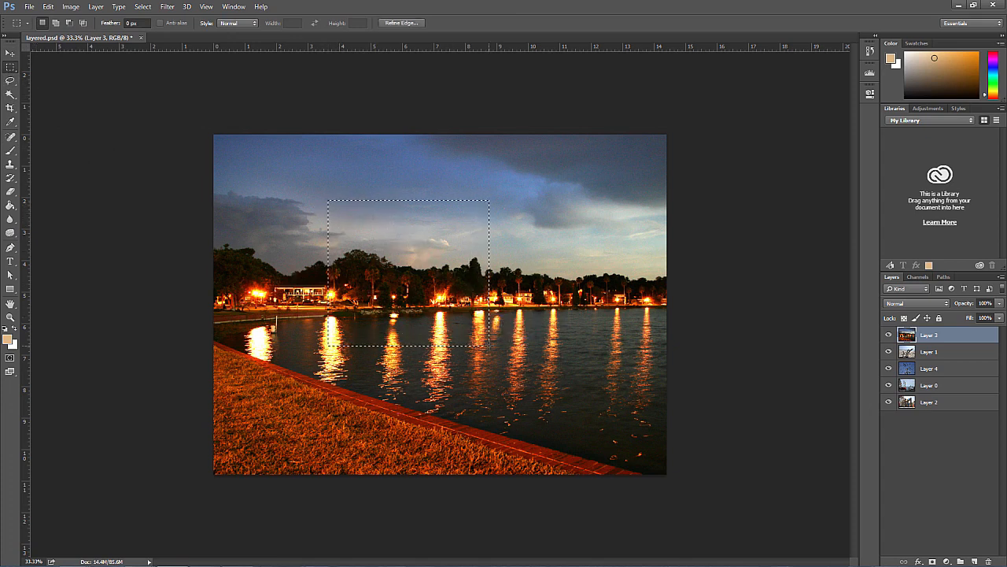
{"action": "key", "text": "Delete"}
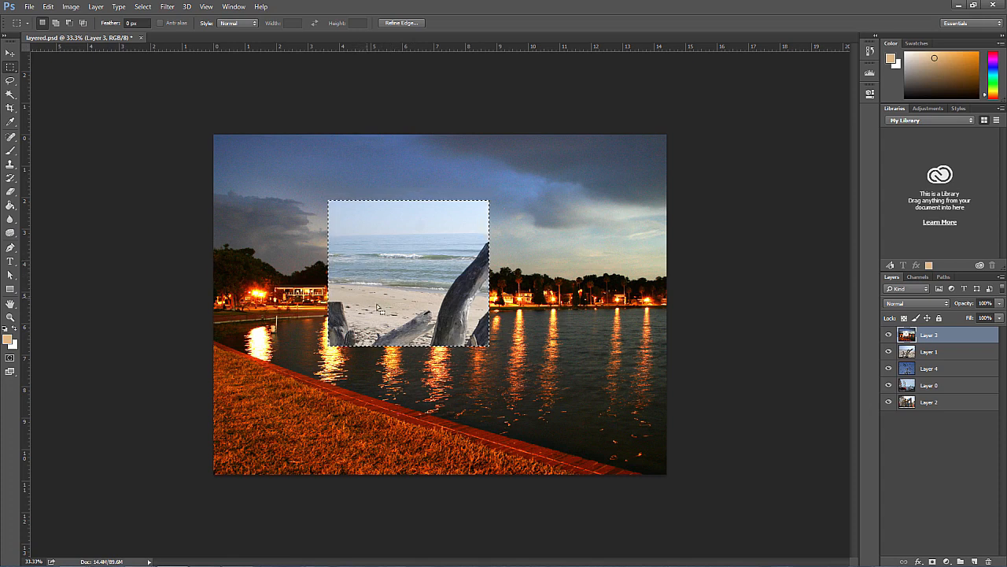
Step: Delete a rectangular area from Layer 1 that overlaps the lower-right part of the Layer 3 cutout, and clear the selection
{"action": "left_click", "coordinate": [936, 354]}
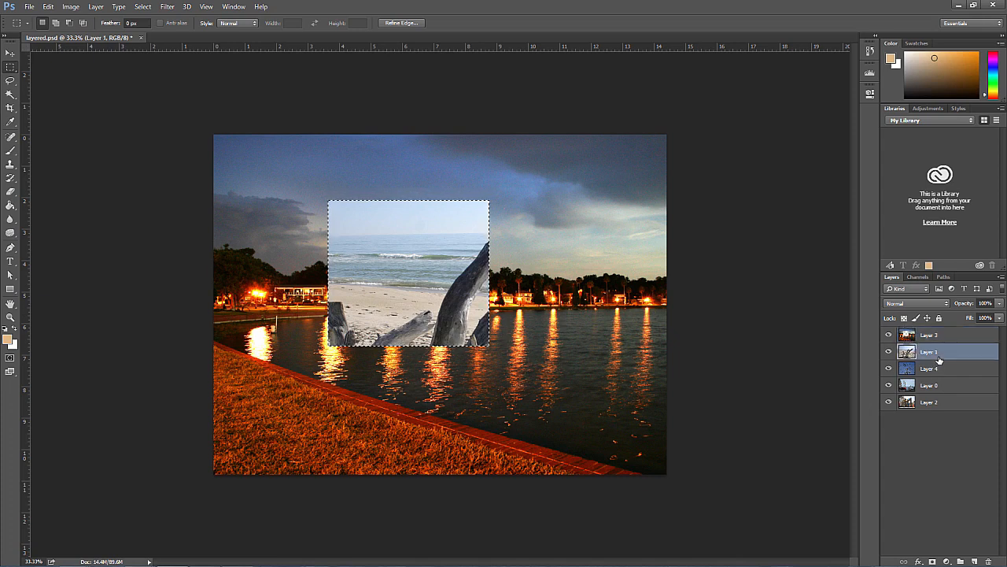
{"action": "left_click", "coordinate": [431, 263]}
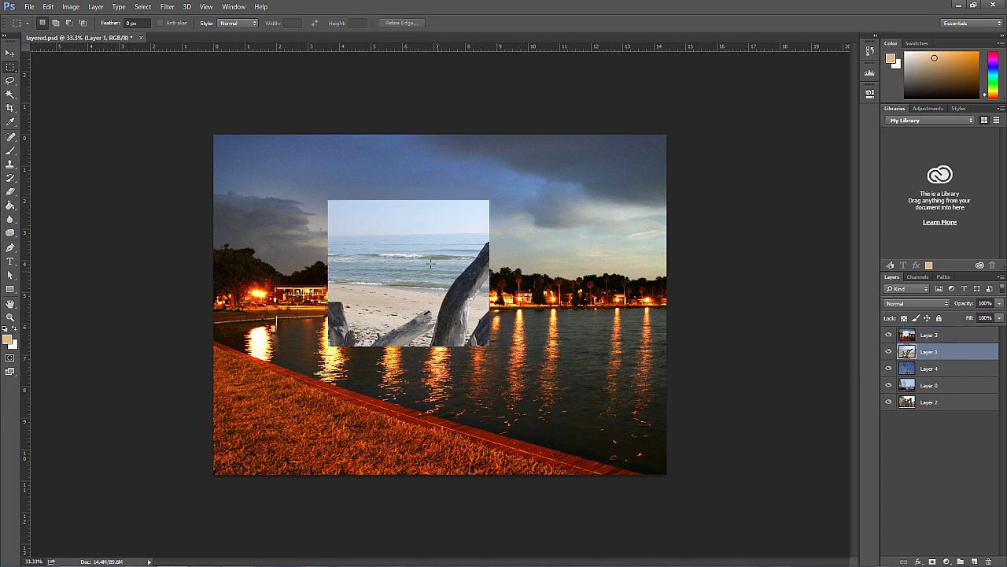
{"action": "left_click_drag", "start_coordinate": [402, 243], "coordinate": [570, 388]}
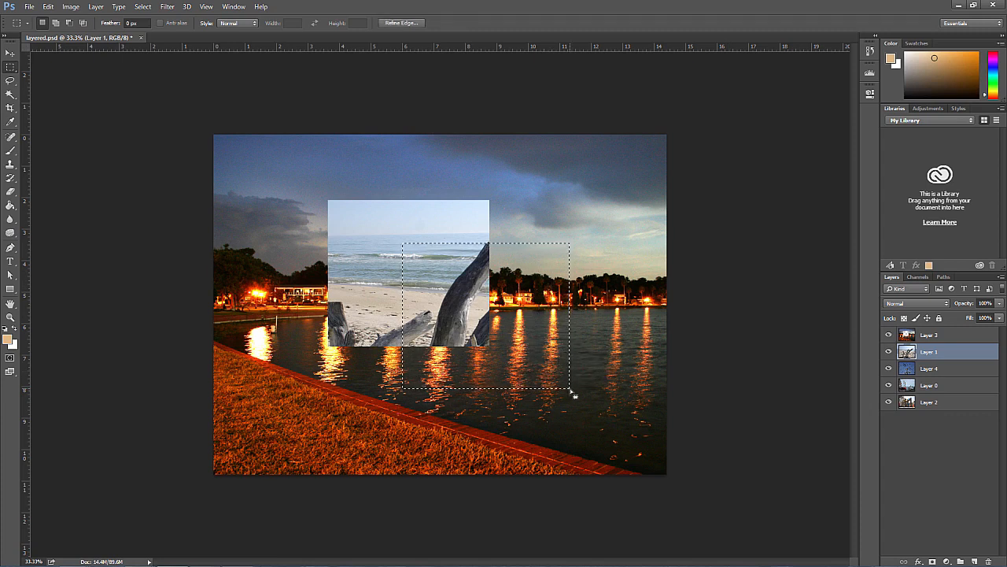
{"action": "key", "text": "Delete"}
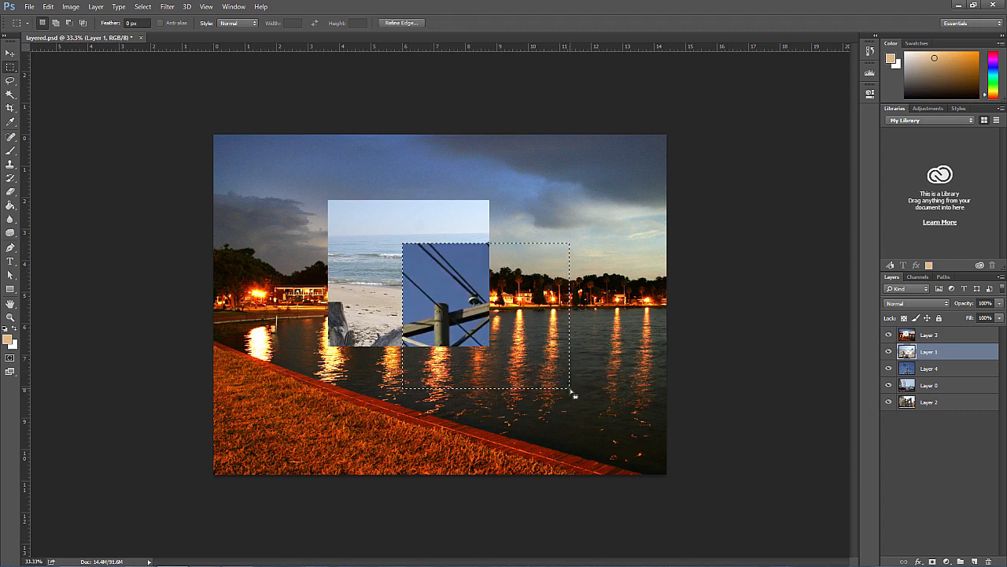
{"action": "left_click", "coordinate": [422, 228]}
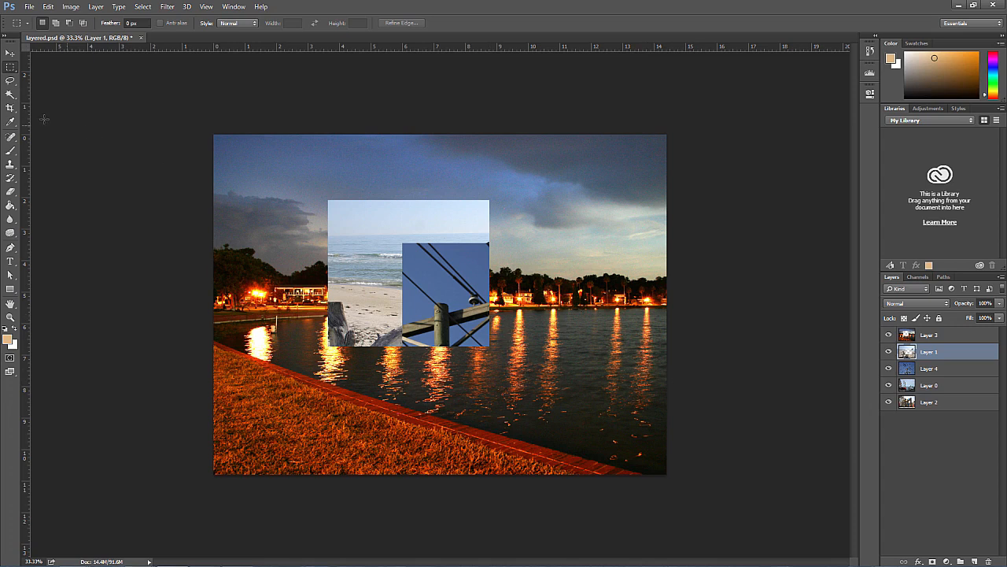
Step: Paint a broad tan scribble on Layer 3 across the upper edge of the cutout with a soft round 100 px brush
{"action": "left_click", "coordinate": [10, 155]}
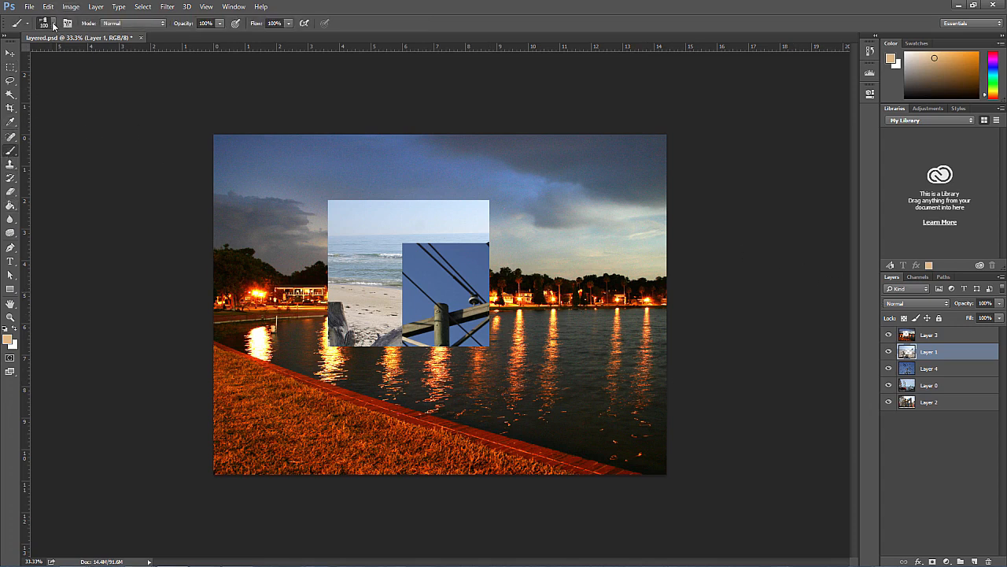
{"action": "left_click", "coordinate": [53, 23]}
{"action": "left_click", "coordinate": [161, 138]}
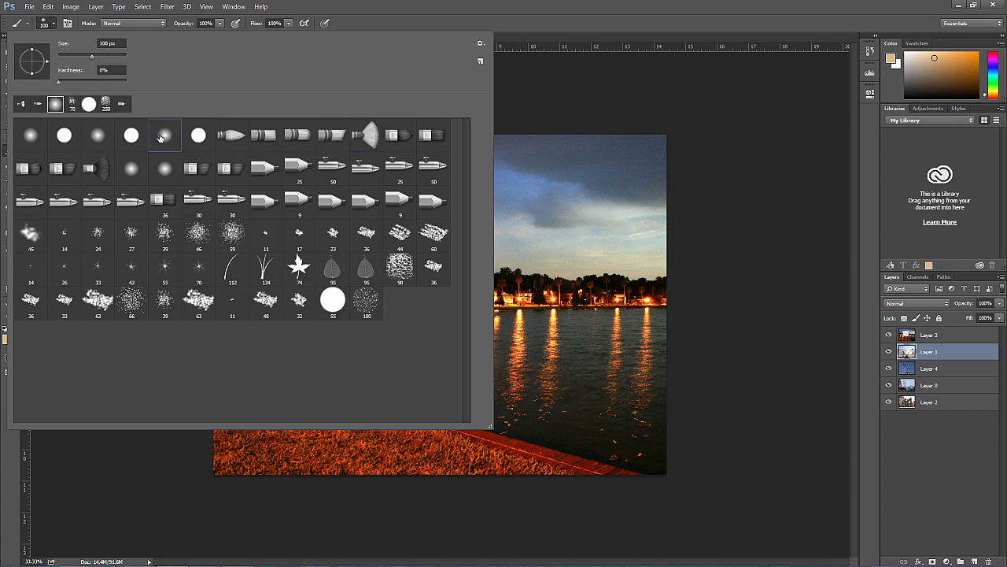
{"action": "left_click", "coordinate": [53, 24]}
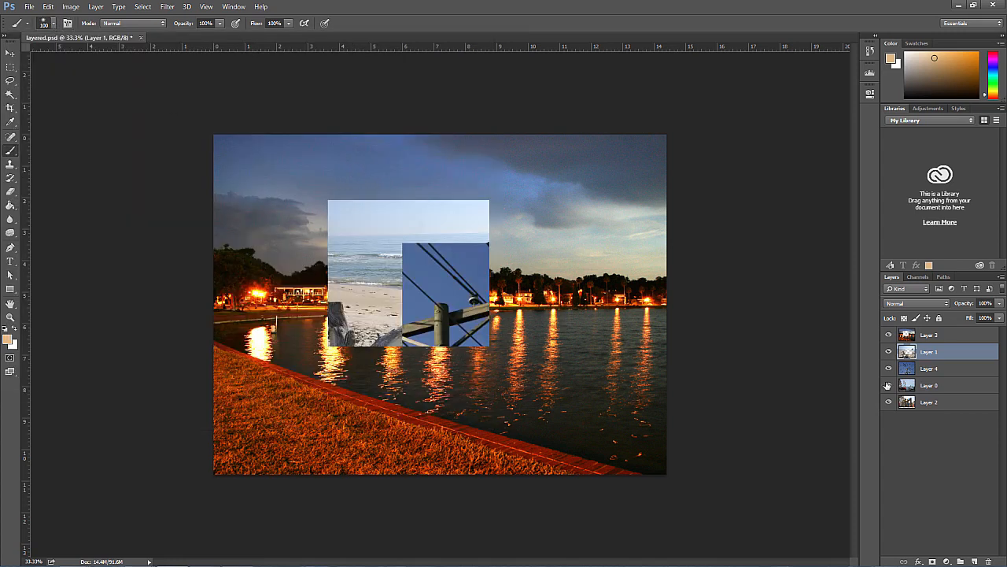
{"action": "left_click", "coordinate": [942, 337]}
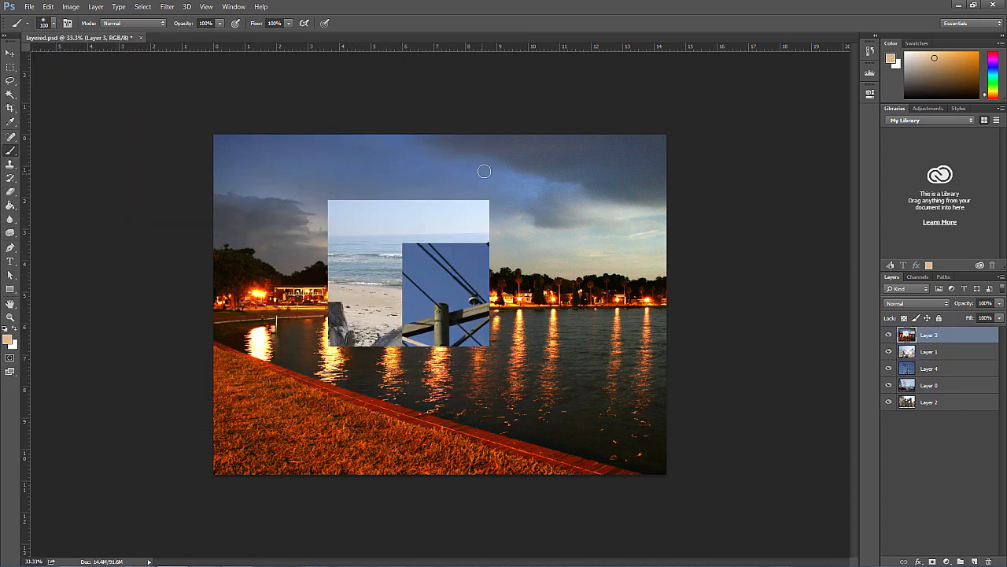
{"action": "mouse_move", "coordinate": [486, 170]}
{"action": "left_mouse_down"}
{"action": "mouse_move", "coordinate": [380, 197]}
{"action": "mouse_move", "coordinate": [487, 179]}
{"action": "mouse_move", "coordinate": [479, 198]}
{"action": "mouse_move", "coordinate": [410, 217]}
{"action": "mouse_move", "coordinate": [542, 197]}
{"action": "mouse_move", "coordinate": [439, 207]}
{"action": "mouse_move", "coordinate": [484, 209]}
{"action": "mouse_move", "coordinate": [458, 215]}
{"action": "left_mouse_up"}
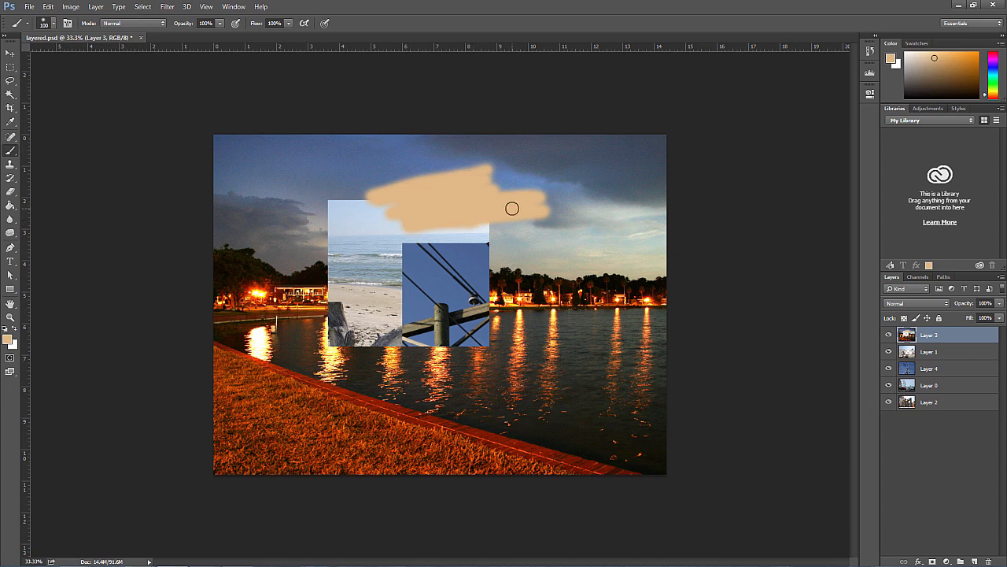
Step: Add a new layer above Layer 3 and paint a tan scribble on it across the left edge of the cutout
{"action": "left_click", "coordinate": [975, 560]}
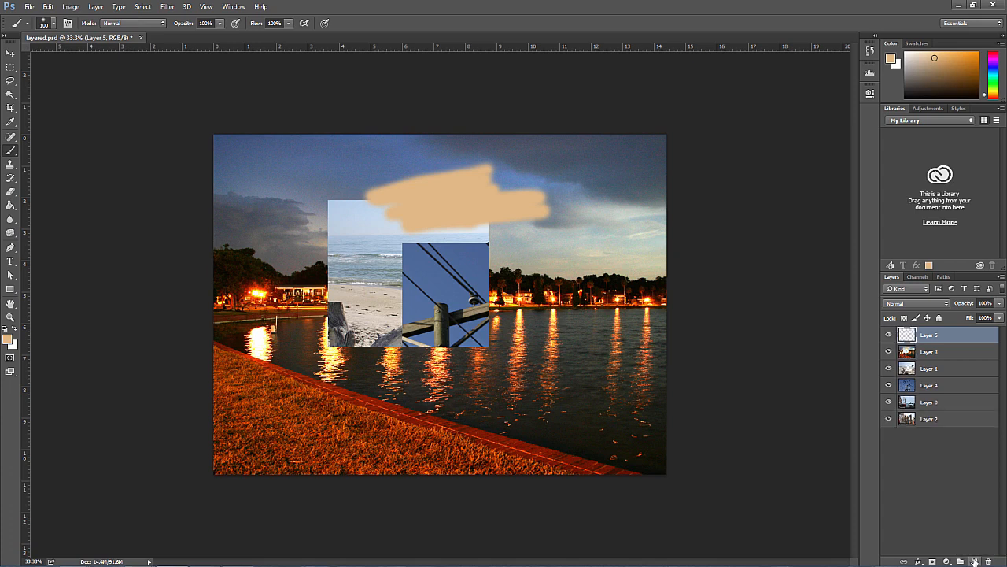
{"action": "mouse_move", "coordinate": [309, 230]}
{"action": "left_mouse_down"}
{"action": "mouse_move", "coordinate": [337, 236]}
{"action": "mouse_move", "coordinate": [272, 251]}
{"action": "mouse_move", "coordinate": [240, 243]}
{"action": "mouse_move", "coordinate": [381, 257]}
{"action": "mouse_move", "coordinate": [301, 266]}
{"action": "mouse_move", "coordinate": [310, 220]}
{"action": "mouse_move", "coordinate": [328, 273]}
{"action": "mouse_move", "coordinate": [310, 289]}
{"action": "left_mouse_up"}
Step: Move Layer 3 slightly up and to the right
{"action": "key", "text": "v"}
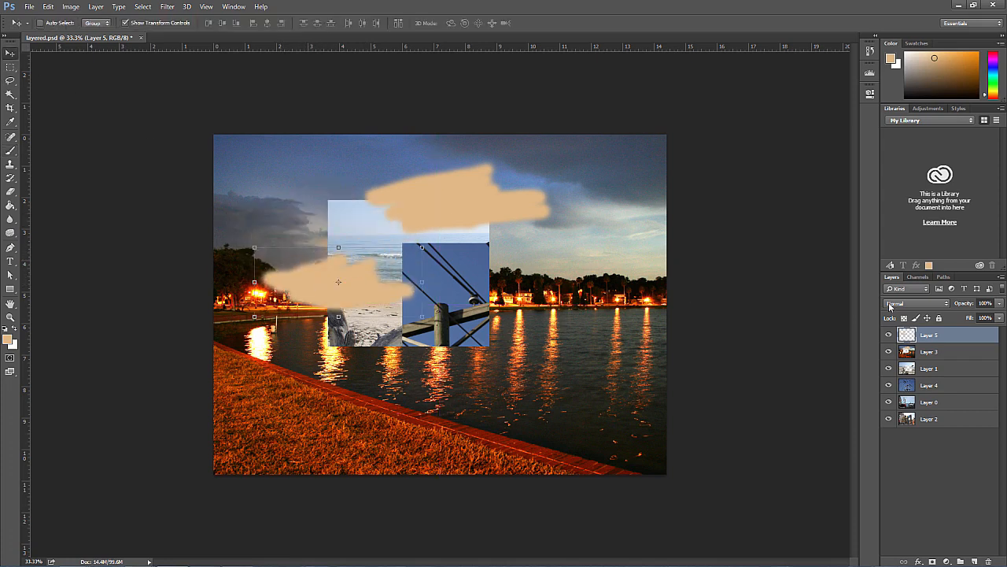
{"action": "left_click", "coordinate": [931, 354]}
{"action": "mouse_move", "coordinate": [597, 274]}
{"action": "left_mouse_down"}
{"action": "mouse_move", "coordinate": [569, 285]}
{"action": "mouse_move", "coordinate": [584, 249]}
{"action": "mouse_move", "coordinate": [598, 260]}
{"action": "left_mouse_up"}
Step: Move the Layer 5 scribble slightly to the left and delete Layer 5
{"action": "left_click", "coordinate": [933, 335]}
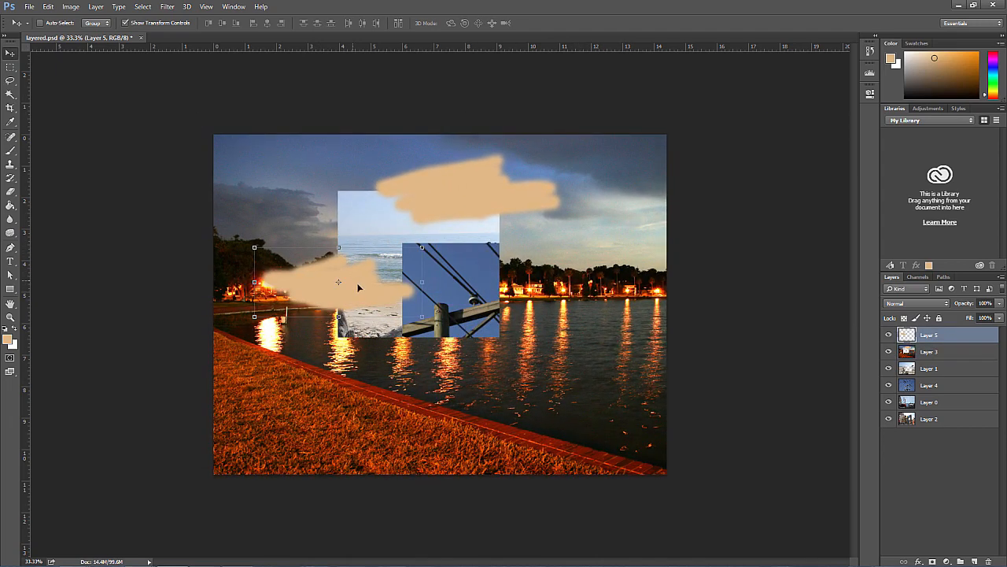
{"action": "mouse_move", "coordinate": [360, 286]}
{"action": "left_mouse_down"}
{"action": "mouse_move", "coordinate": [325, 268]}
{"action": "mouse_move", "coordinate": [299, 275]}
{"action": "mouse_move", "coordinate": [305, 283]}
{"action": "left_mouse_up"}
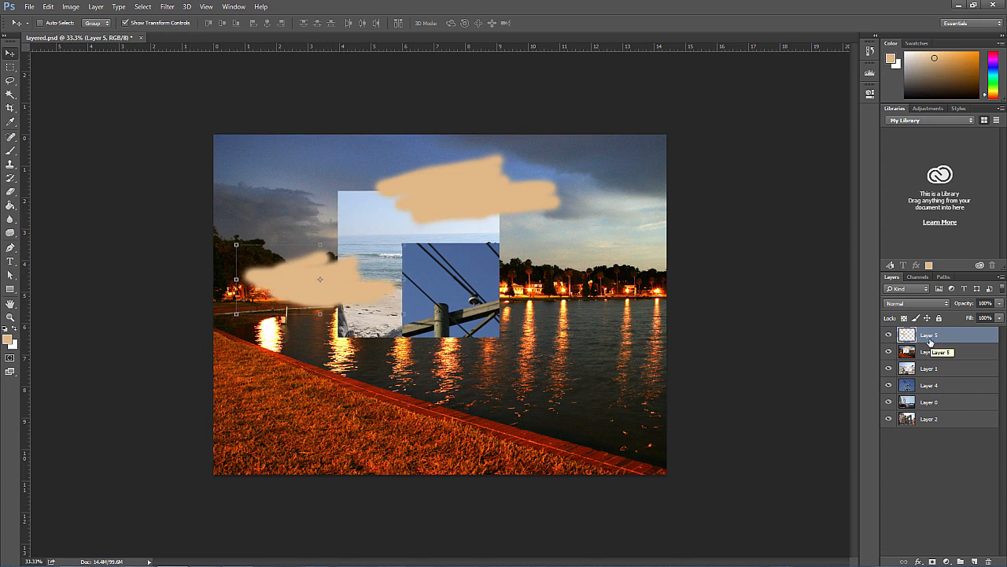
{"action": "key", "text": "Delete"}
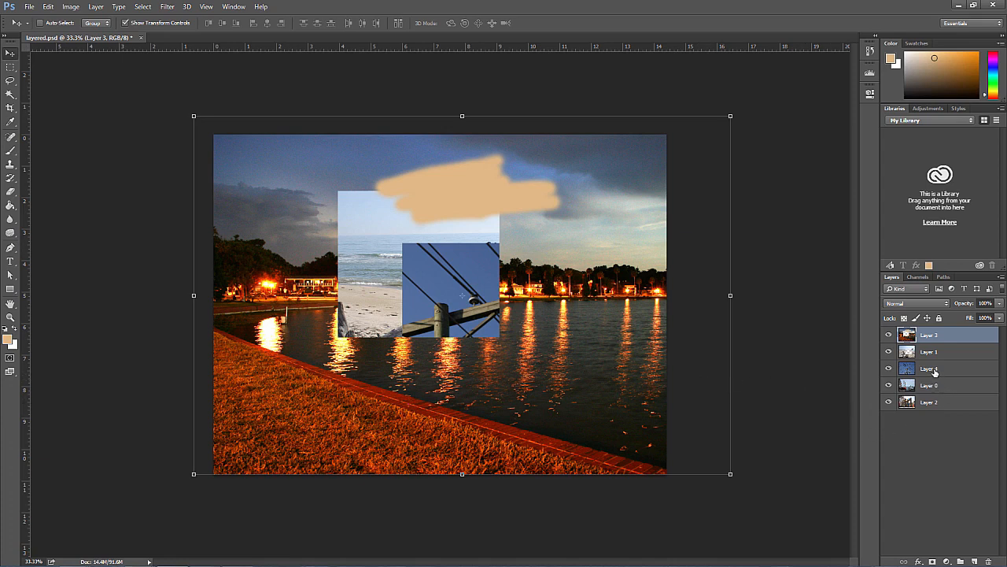
Step: Duplicate Layer 4 and, with Layers 3 and 1 hidden, copy a rectangular area around the pole's upper crossarm to a new layer
{"action": "left_click_drag", "start_coordinate": [935, 372], "coordinate": [974, 561]}
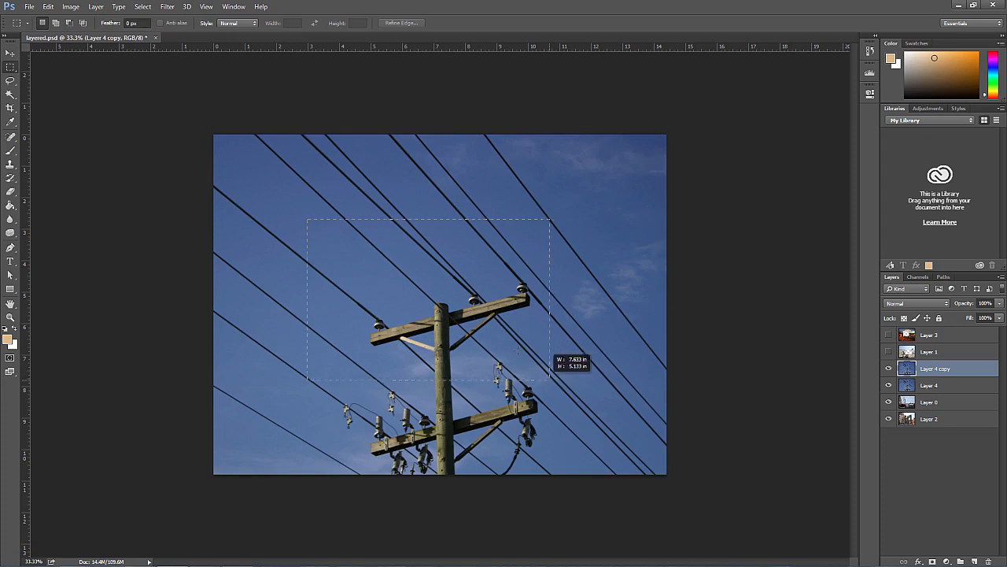
{"action": "mouse_move", "coordinate": [549, 380]}
{"action": "left_mouse_down"}
{"action": "mouse_move", "coordinate": [460, 308]}
{"action": "mouse_move", "coordinate": [580, 402]}
{"action": "left_mouse_up"}
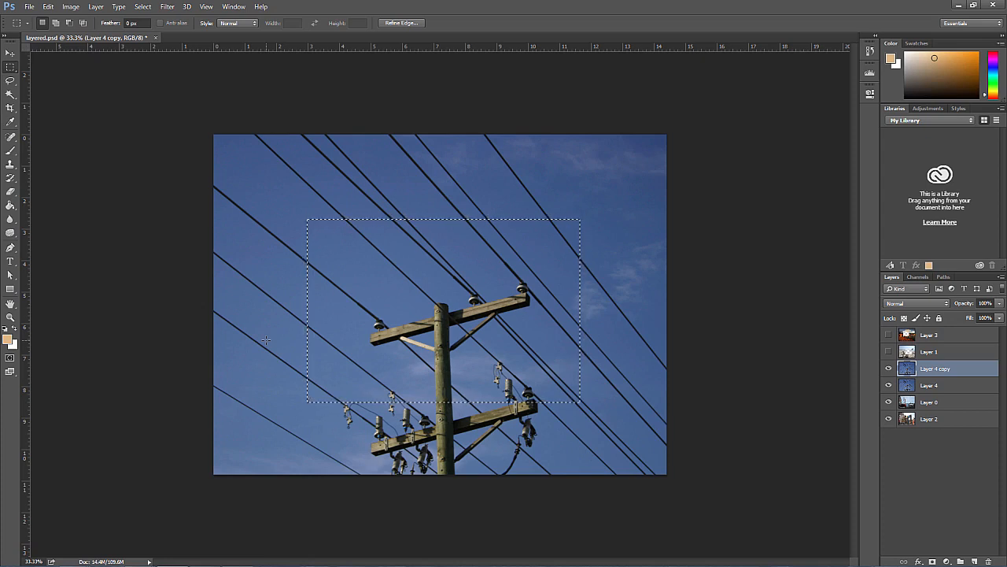
{"action": "key", "text": "ctrl+j"}
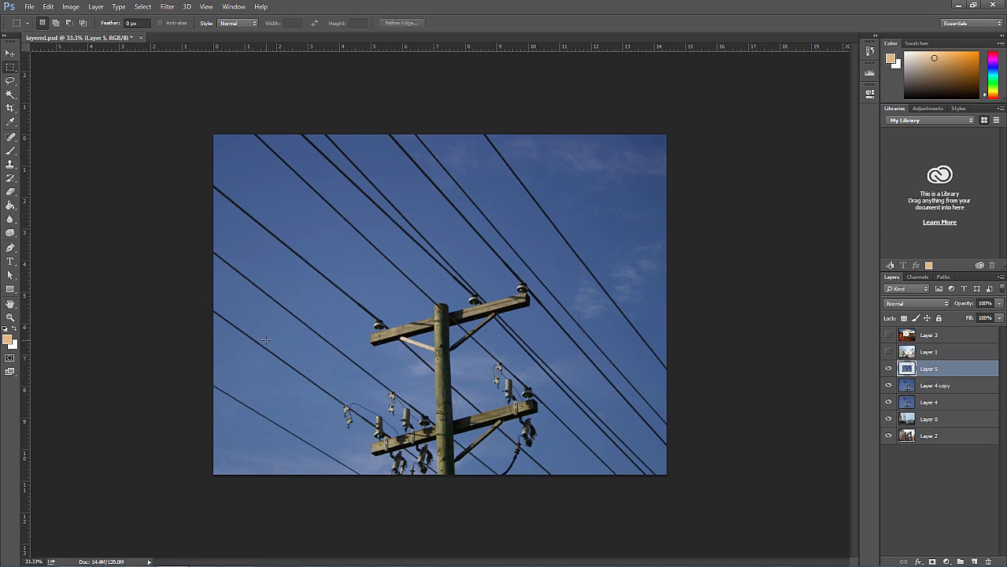
Step: Hide all layers beneath Layer 5 to view its cropped area alone, and show them again
{"action": "left_click_drag", "start_coordinate": [889, 386], "coordinate": [890, 436]}
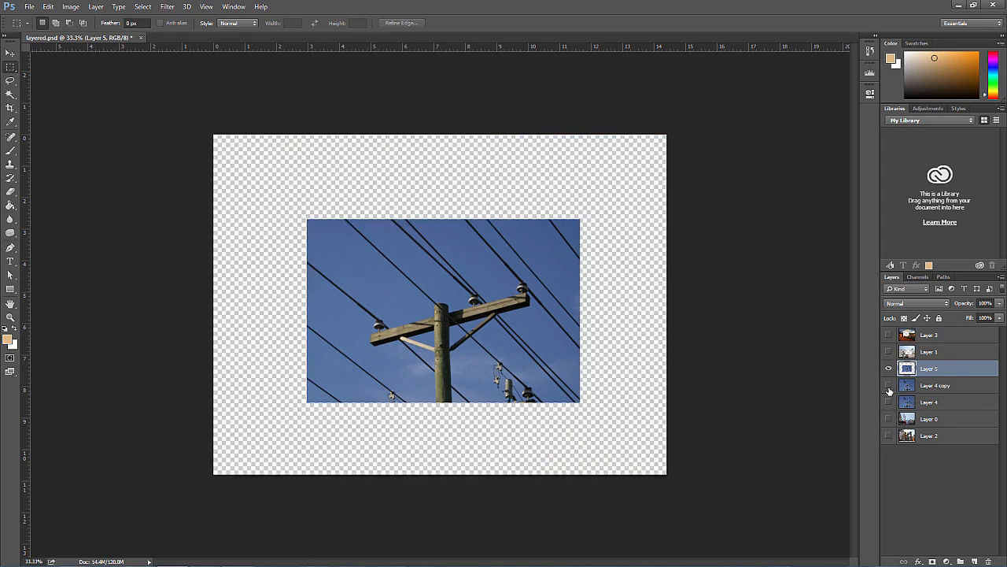
{"action": "left_click_drag", "start_coordinate": [889, 386], "coordinate": [889, 437]}
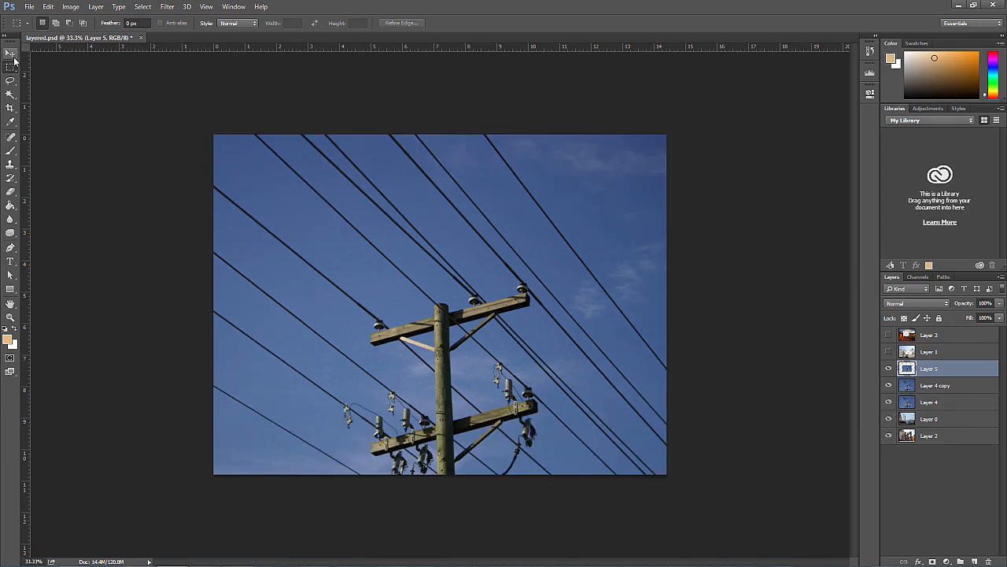
Step: Move the cropped crossarm area on Layer 5 slightly up and to the left
{"action": "left_click", "coordinate": [11, 53]}
{"action": "left_click_drag", "start_coordinate": [447, 270], "coordinate": [419, 248]}
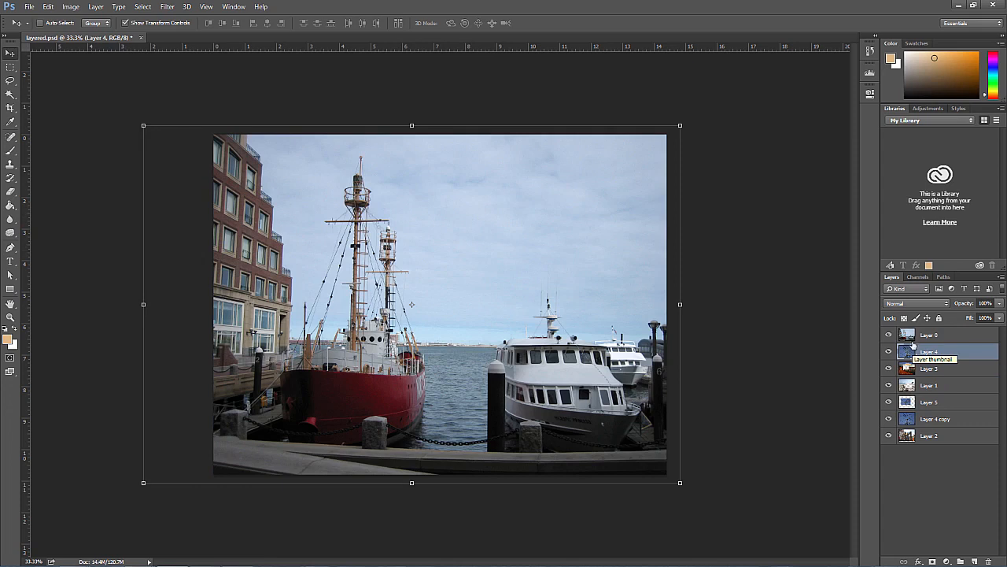
Step: Try different opacity values on Layer 0, returning it to 100%
{"action": "left_click", "coordinate": [961, 330]}
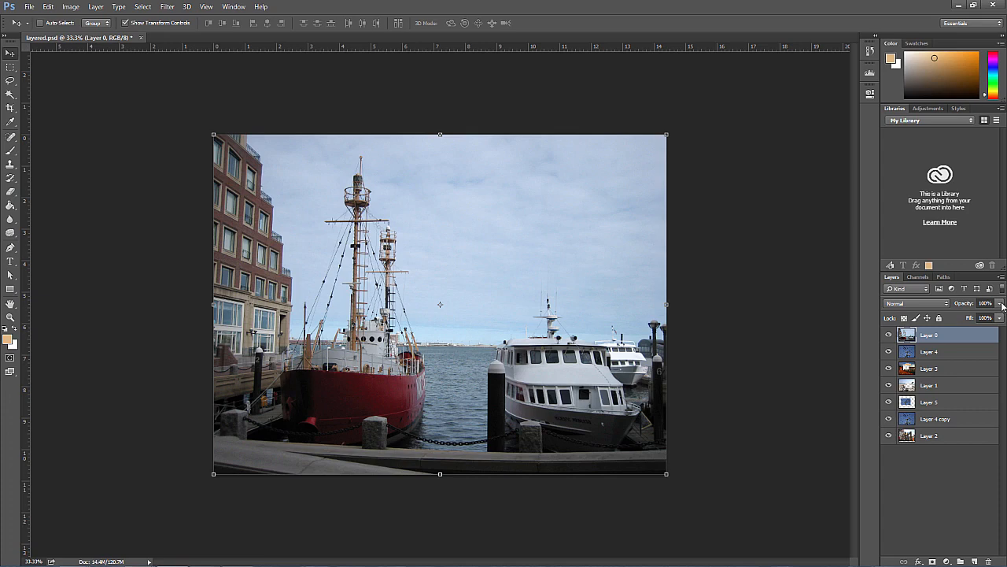
{"action": "left_click", "coordinate": [1002, 303]}
{"action": "left_click_drag", "start_coordinate": [976, 316], "coordinate": [999, 316]}
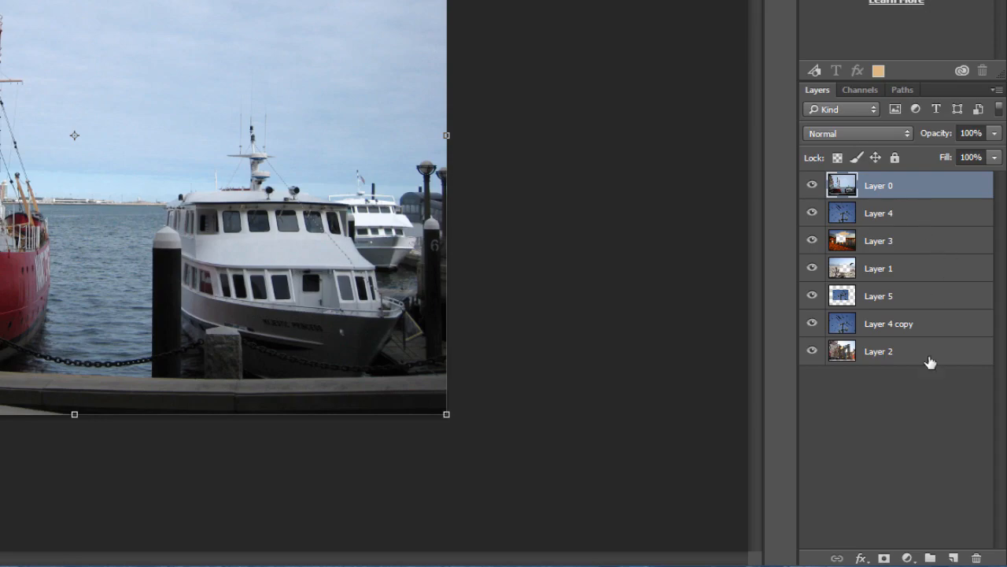
Step: Create a new layer group and place Layer 4 and Layer 0 inside it, with Layer 4 above Layer 0
{"action": "left_click", "coordinate": [934, 558]}
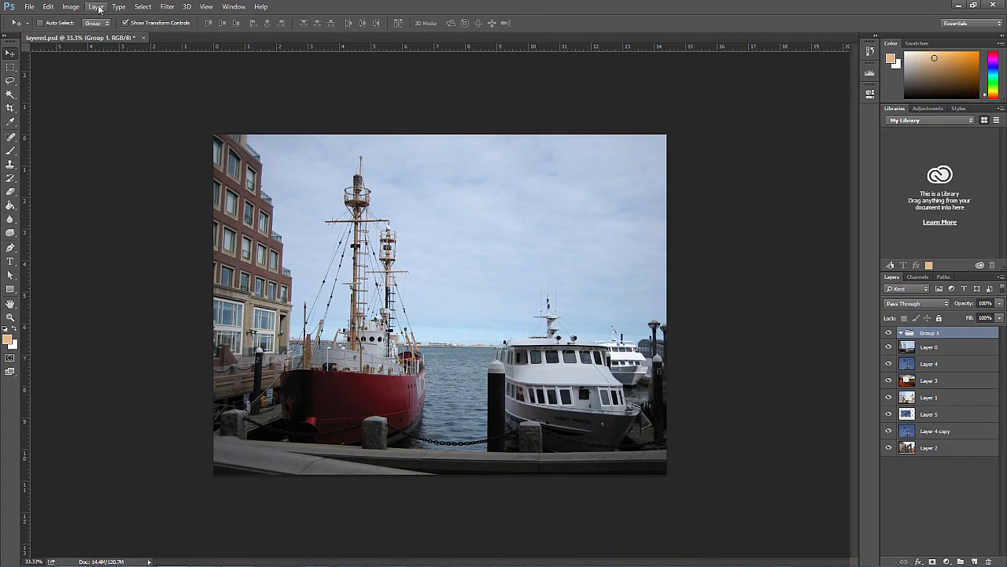
{"action": "left_click", "coordinate": [96, 7]}
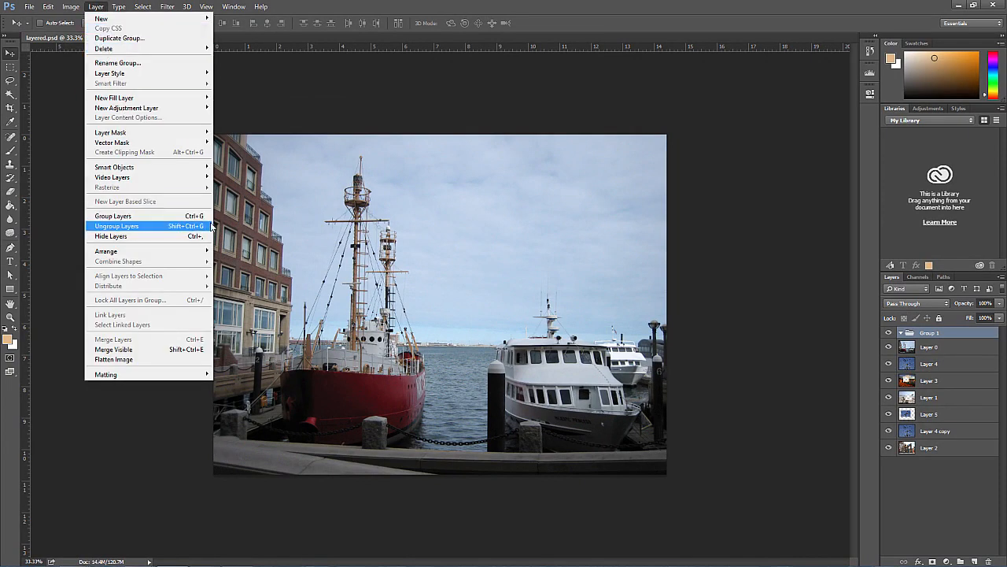
{"action": "left_click", "coordinate": [952, 366]}
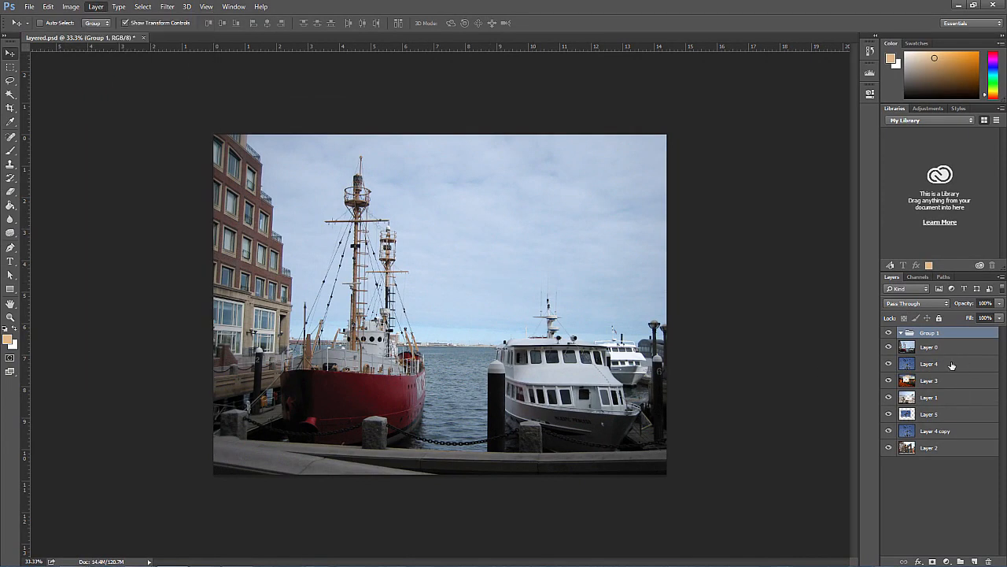
{"action": "left_click", "coordinate": [929, 365]}
{"action": "left_click_drag", "start_coordinate": [931, 333], "coordinate": [932, 334]}
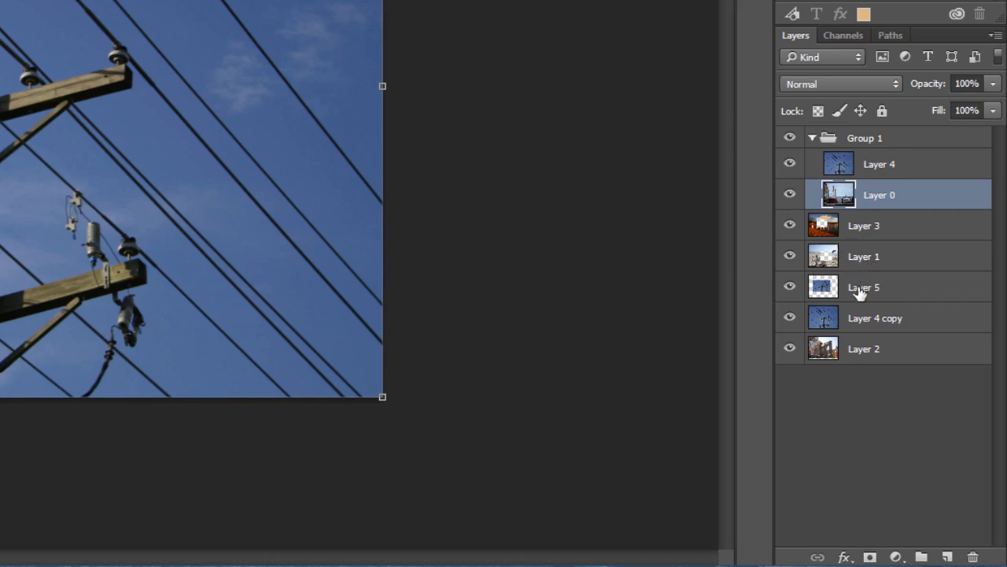
Step: Give Layer 1 a blue color label and filter the layer list by the color Blue
{"action": "right_click", "coordinate": [882, 260]}
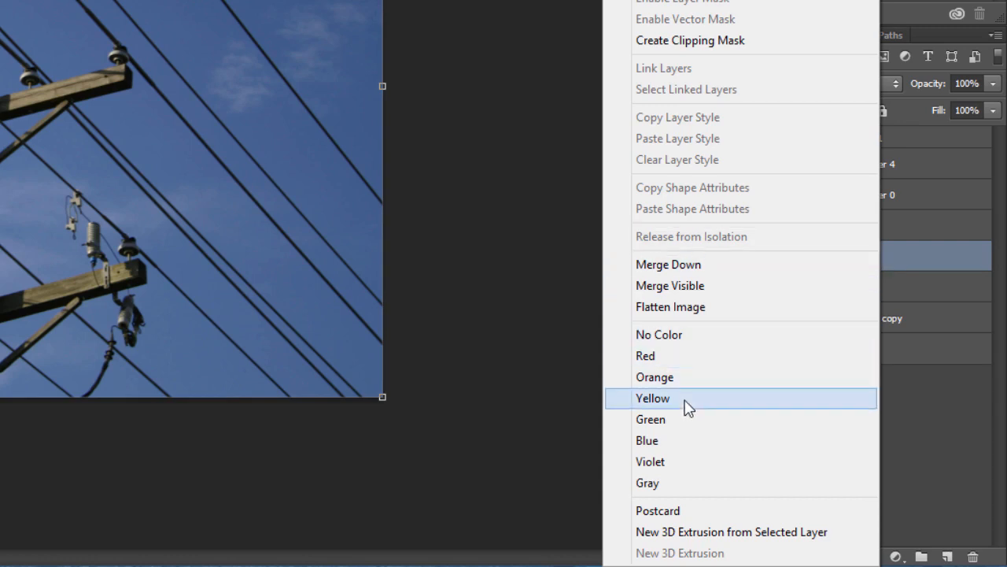
{"action": "left_click", "coordinate": [663, 439]}
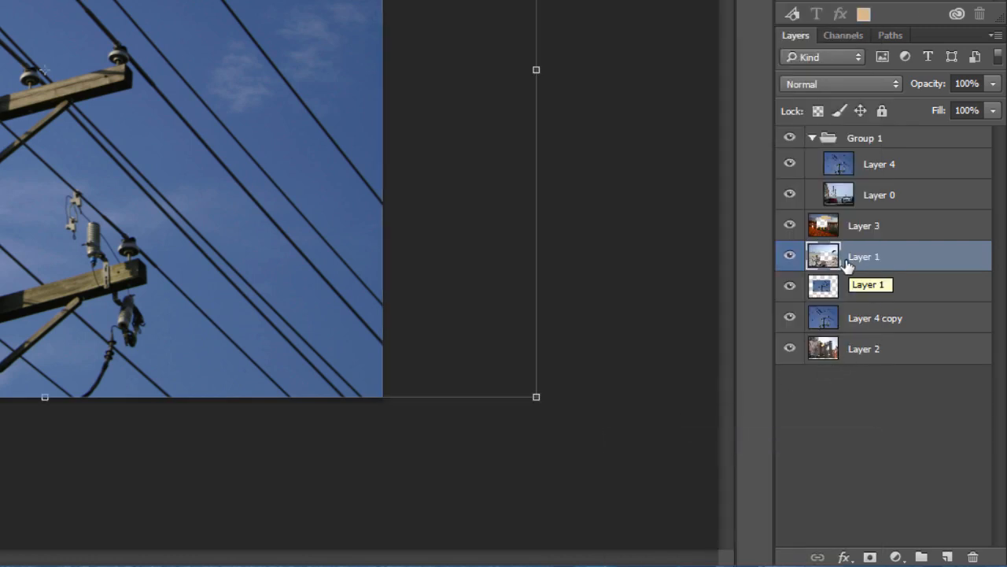
{"action": "left_click", "coordinate": [854, 60]}
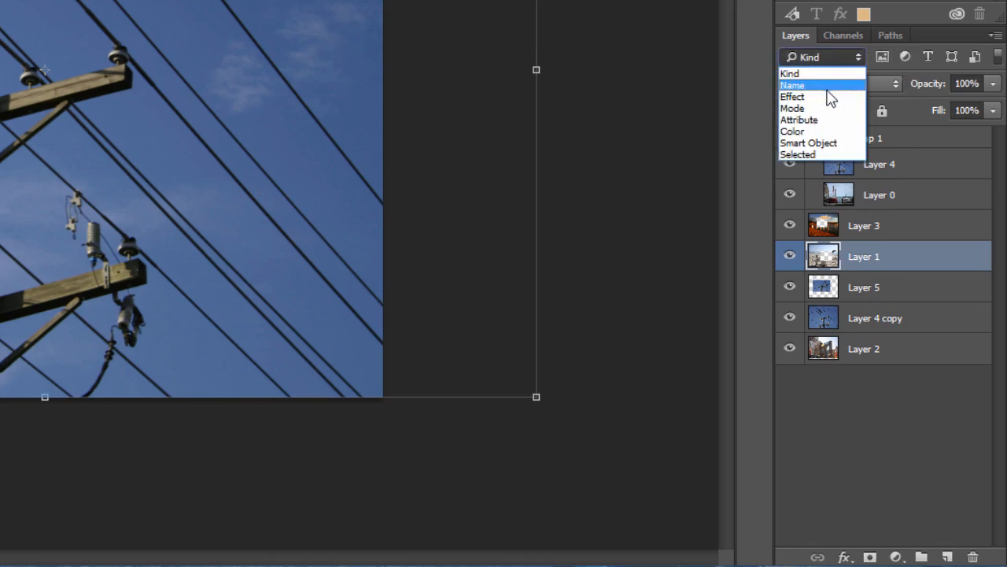
{"action": "left_click", "coordinate": [802, 133]}
{"action": "left_click", "coordinate": [904, 56]}
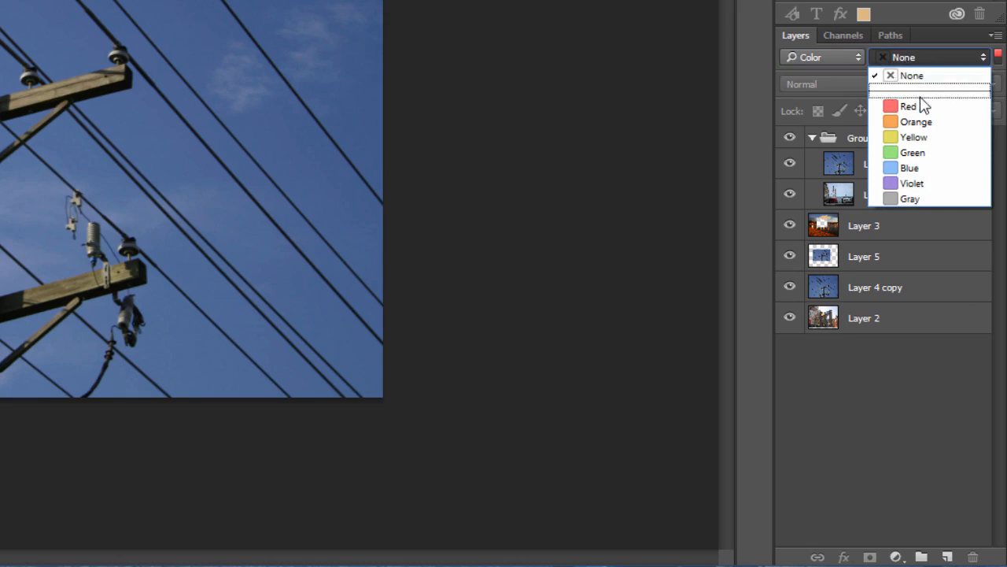
{"action": "left_click", "coordinate": [914, 165]}
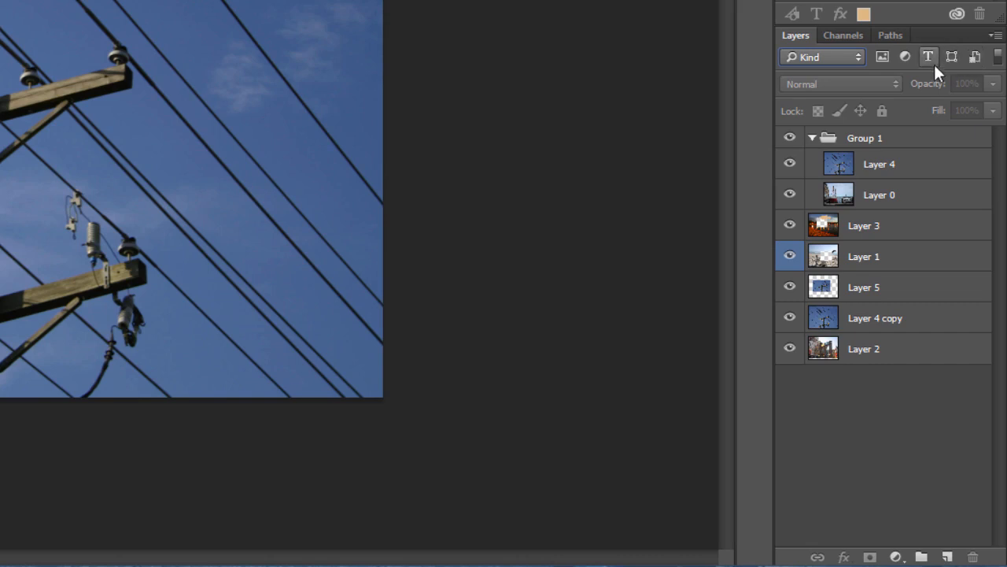
Step: Try filtering the layer list by Name and by Effect, and examine the available effect types
{"action": "left_click", "coordinate": [800, 60]}
{"action": "left_click", "coordinate": [809, 85]}
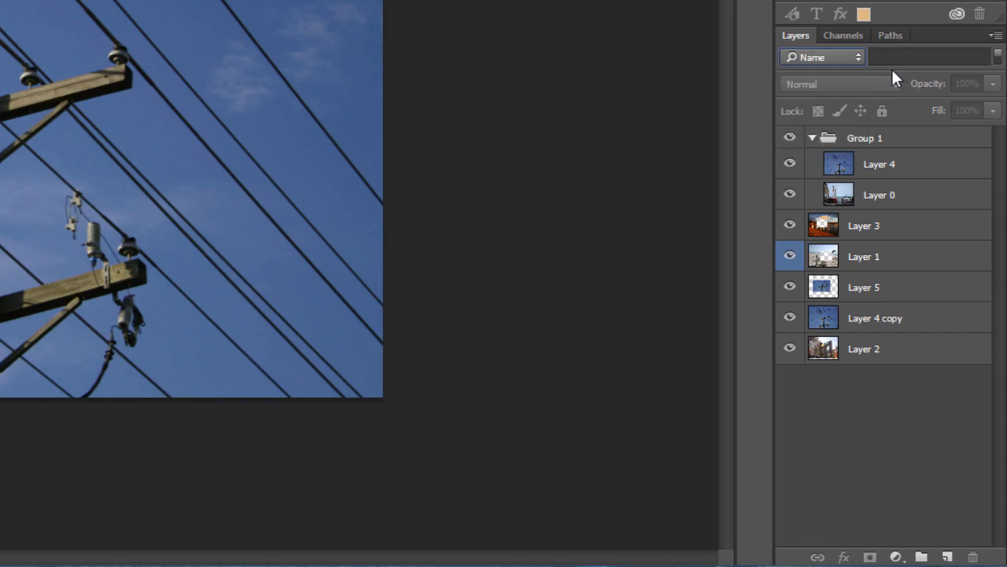
{"action": "left_click", "coordinate": [894, 54]}
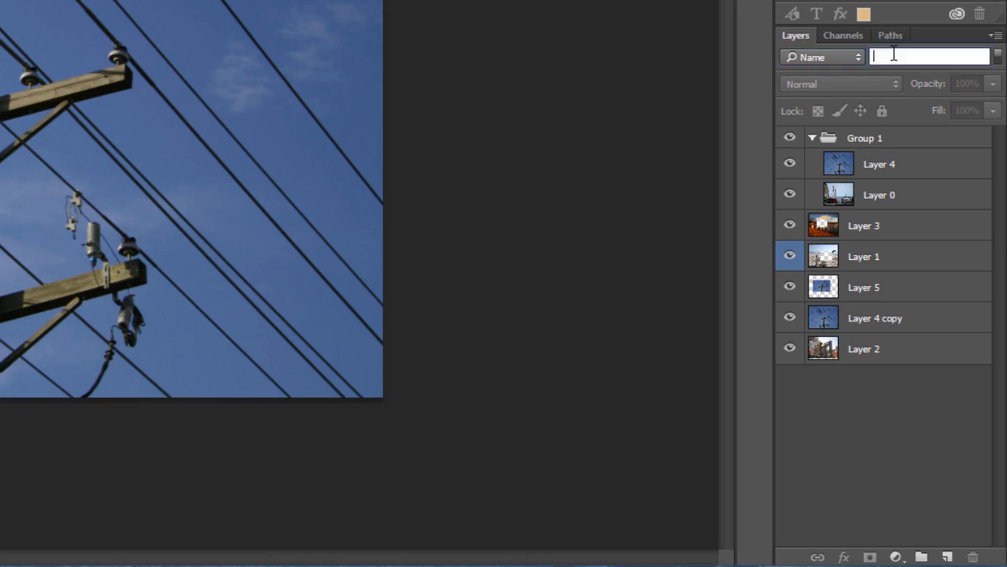
{"action": "left_click", "coordinate": [849, 60]}
{"action": "left_click", "coordinate": [810, 96]}
{"action": "left_click", "coordinate": [909, 58]}
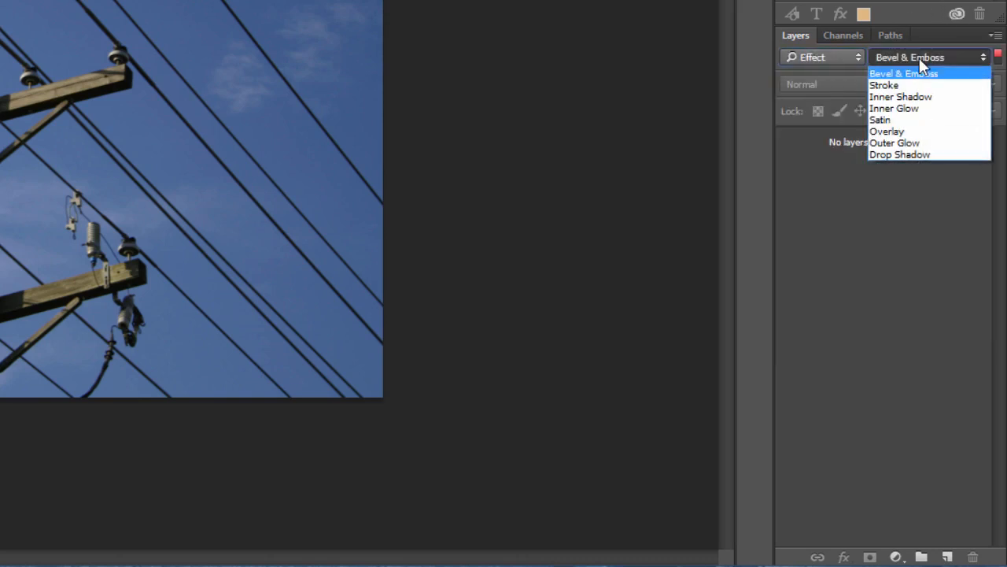
Step: Try the Mode, Attribute and Smart Object layer filters, examining the available attribute options
{"action": "left_click", "coordinate": [832, 55]}
{"action": "left_click", "coordinate": [832, 56]}
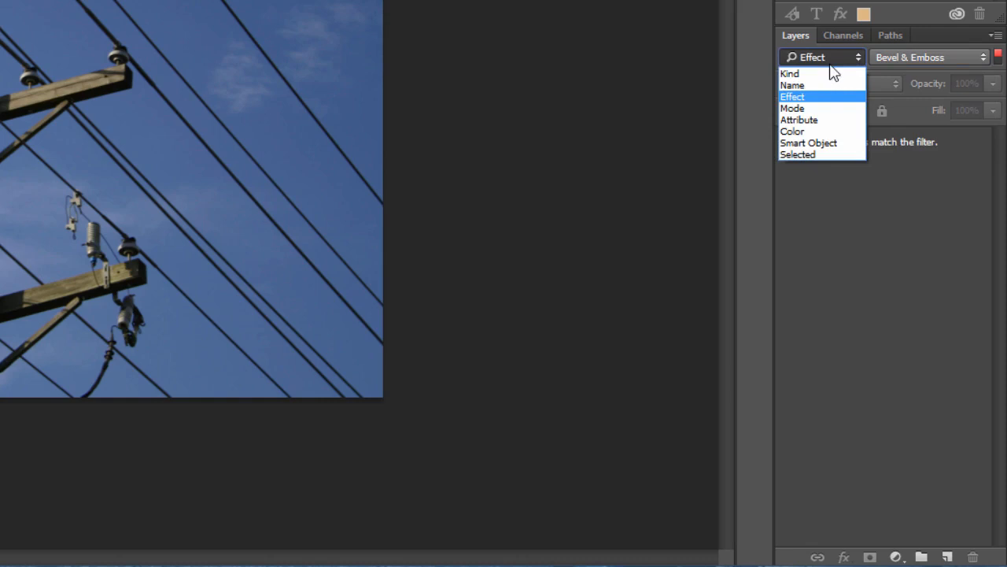
{"action": "left_click", "coordinate": [811, 105]}
{"action": "left_click", "coordinate": [904, 63]}
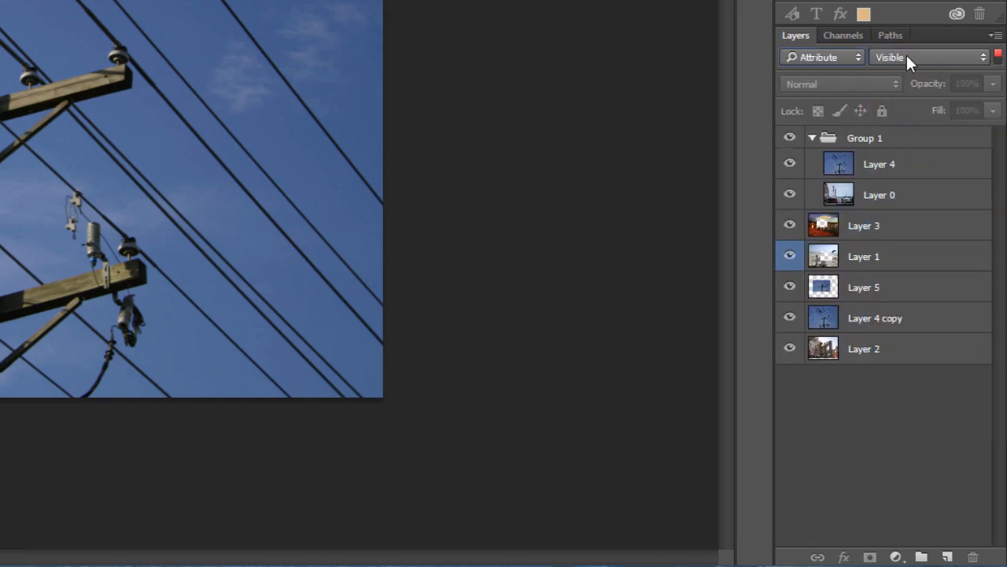
{"action": "left_click", "coordinate": [905, 55]}
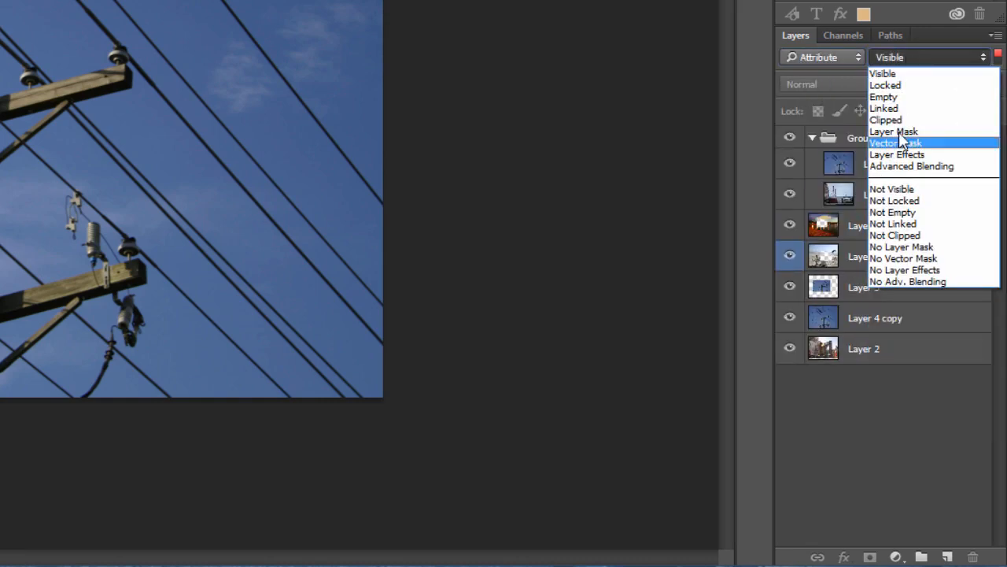
{"action": "left_click", "coordinate": [834, 57]}
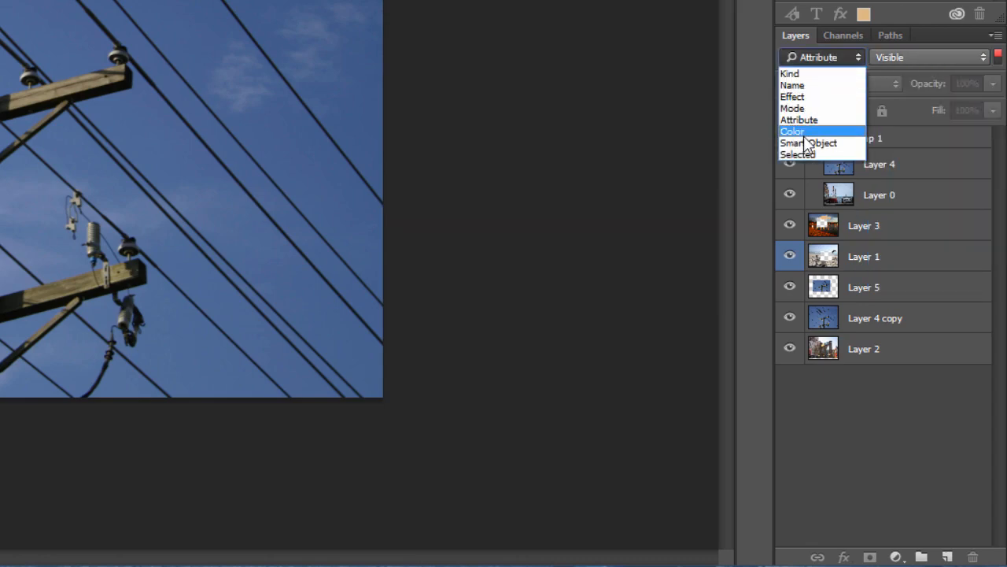
{"action": "left_click", "coordinate": [809, 144]}
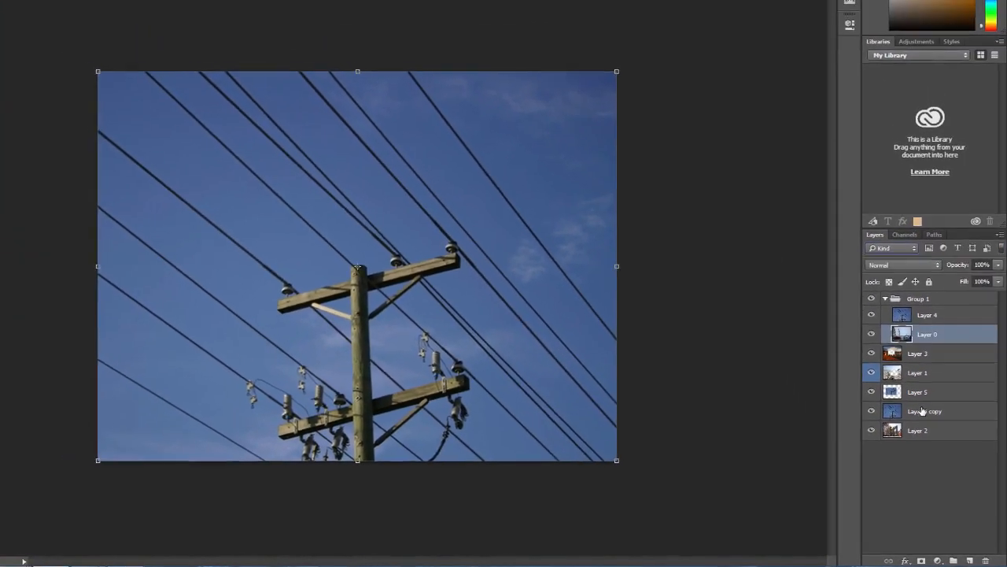
Step: On Layer 4 copy, lasso a rounded area above the pole's upper crossarm and filter the layer list by Selected
{"action": "left_click", "coordinate": [893, 370]}
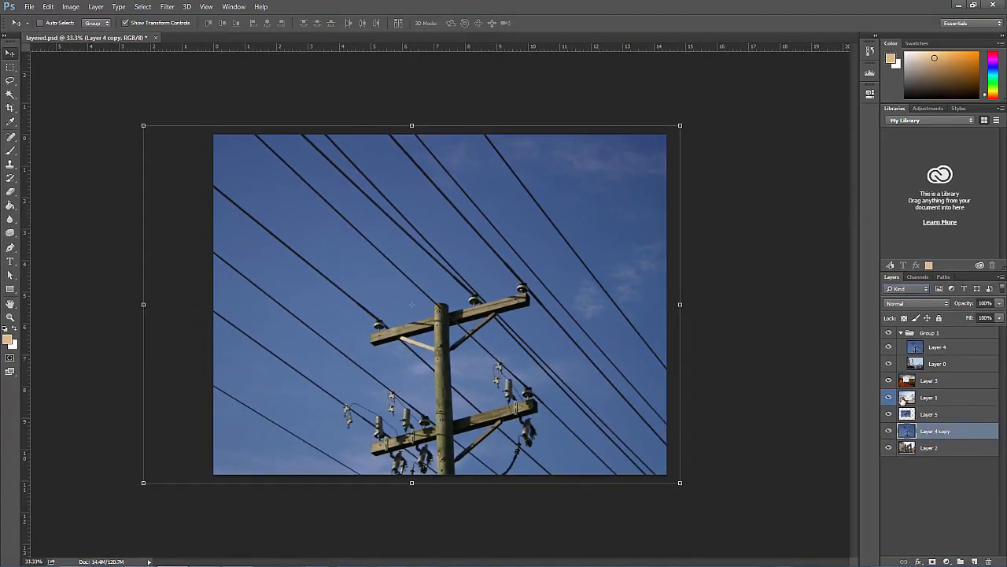
{"action": "left_click", "coordinate": [10, 80]}
{"action": "left_click_drag", "start_coordinate": [464, 264], "coordinate": [393, 231]}
{"action": "left_click", "coordinate": [907, 288]}
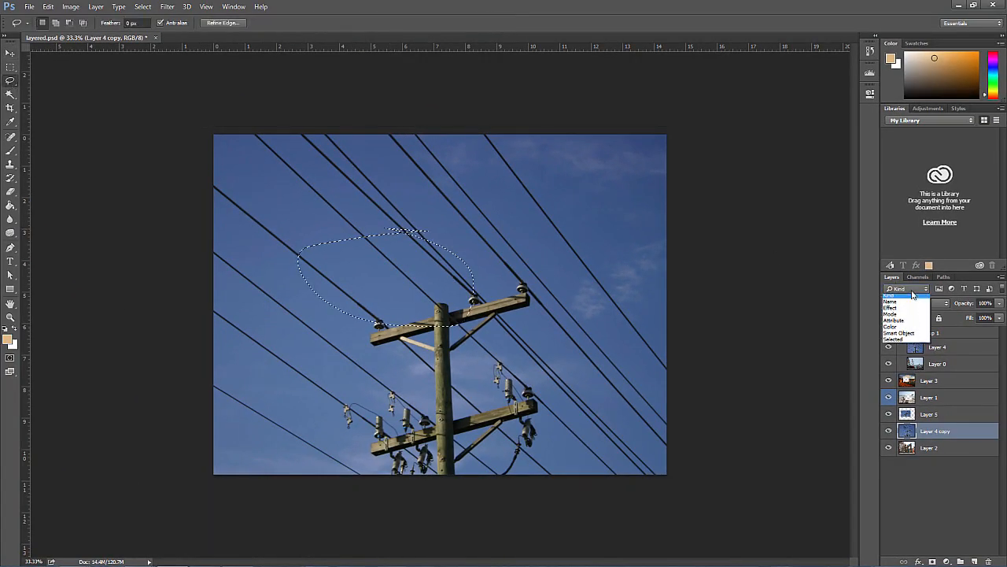
{"action": "left_click", "coordinate": [905, 341]}
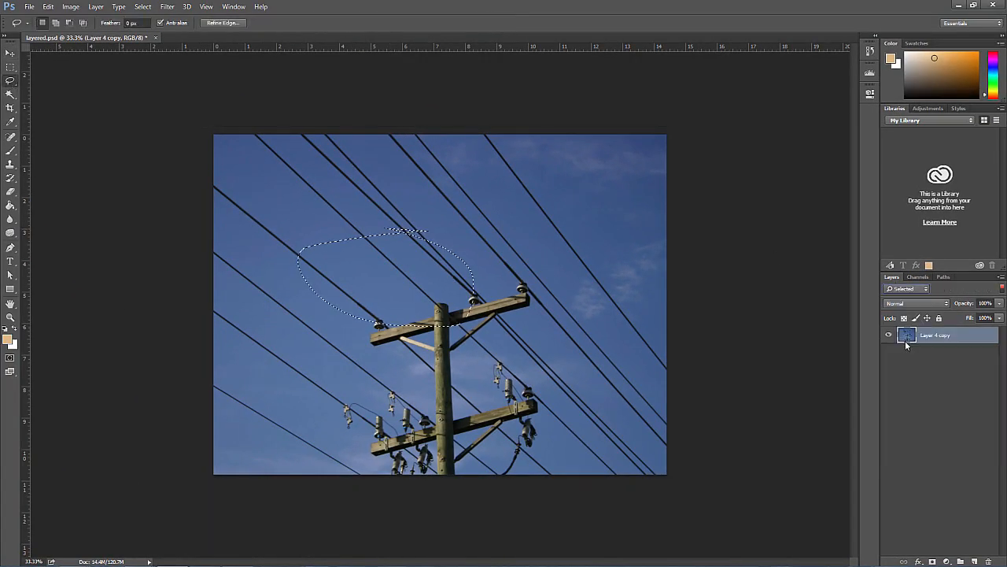
Step: Switch layer filtering off and on several times, leaving it off so that all layers are listed
{"action": "left_click", "coordinate": [1002, 290]}
{"action": "left_click", "coordinate": [1001, 290]}
{"action": "left_click", "coordinate": [1002, 289]}
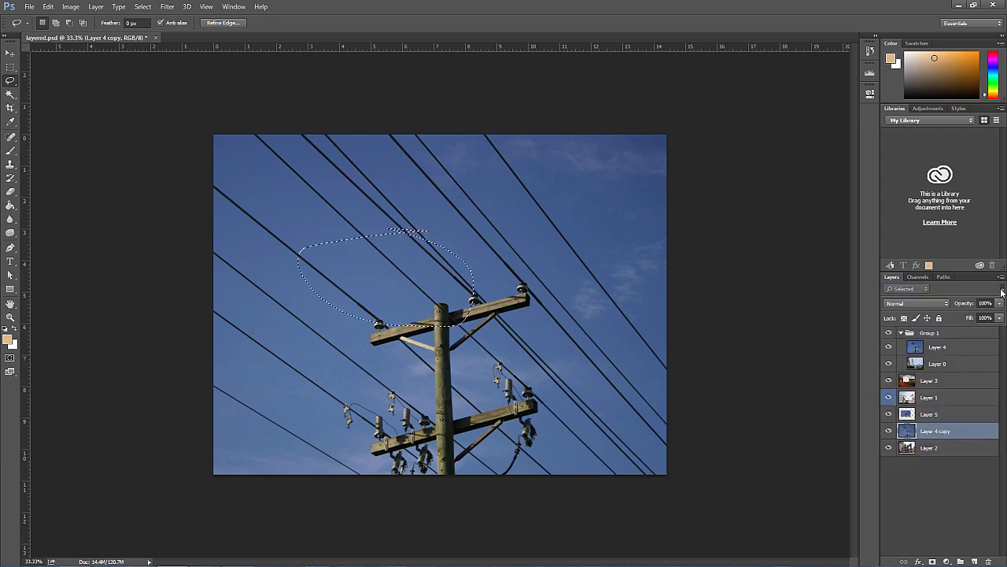
{"action": "left_click", "coordinate": [1002, 290]}
{"action": "left_click", "coordinate": [1002, 289]}
{"action": "left_click", "coordinate": [1002, 289]}
{"action": "left_click", "coordinate": [1002, 290]}
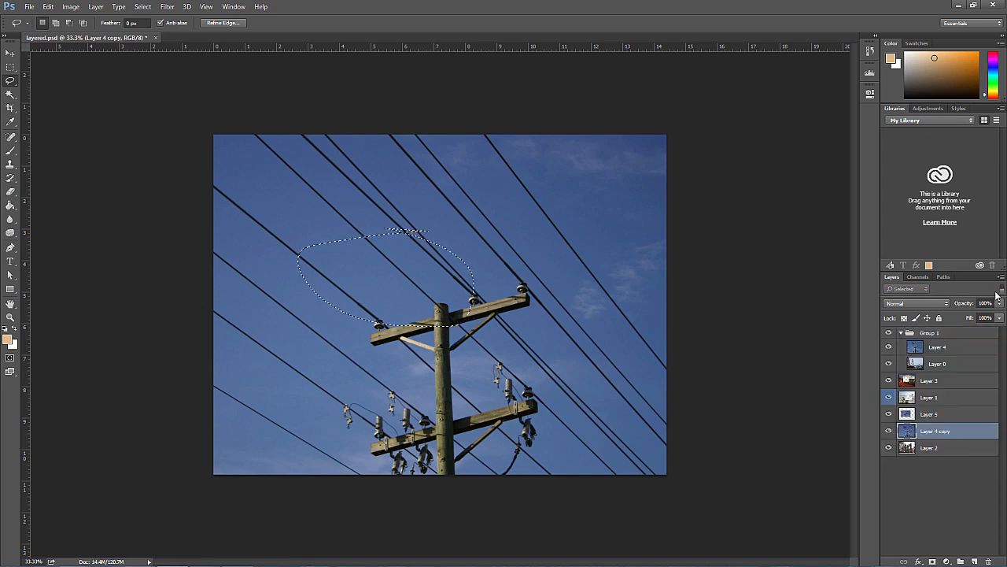